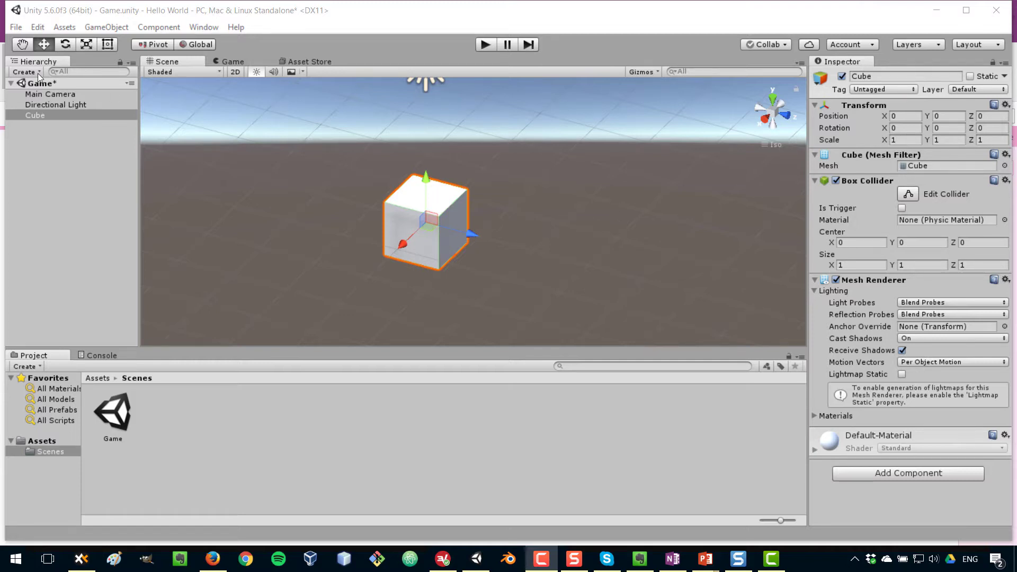
# Scale the cube to about 0.91 on X, 1.23 on Y and 1.77 on Z.
pyautogui.click(87, 45)
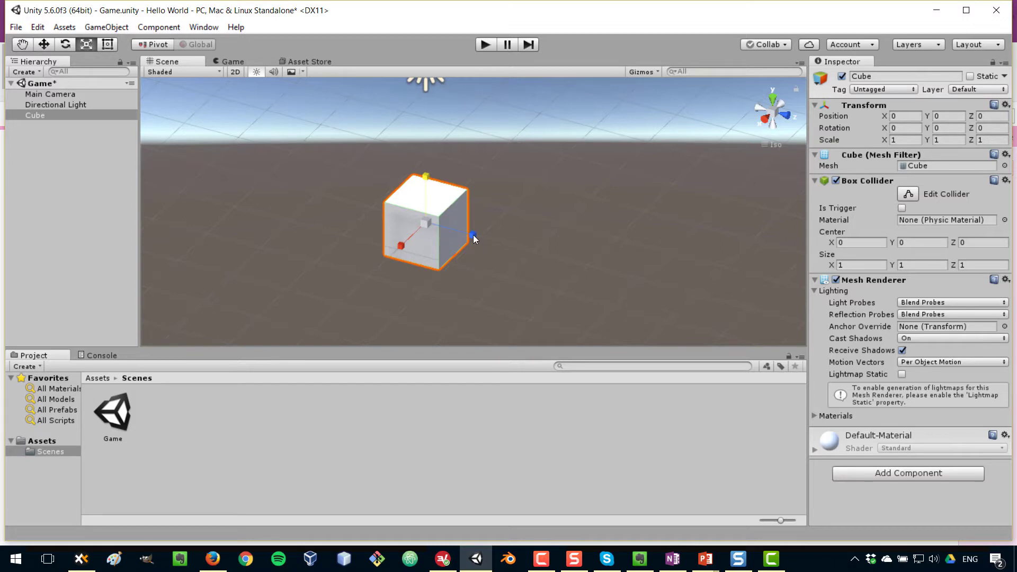
pyautogui.moveTo(473, 235)
pyautogui.mouseDown()
pyautogui.moveTo(578, 276)
pyautogui.moveTo(508, 274)
pyautogui.moveTo(473, 241)
pyautogui.mouseUp()
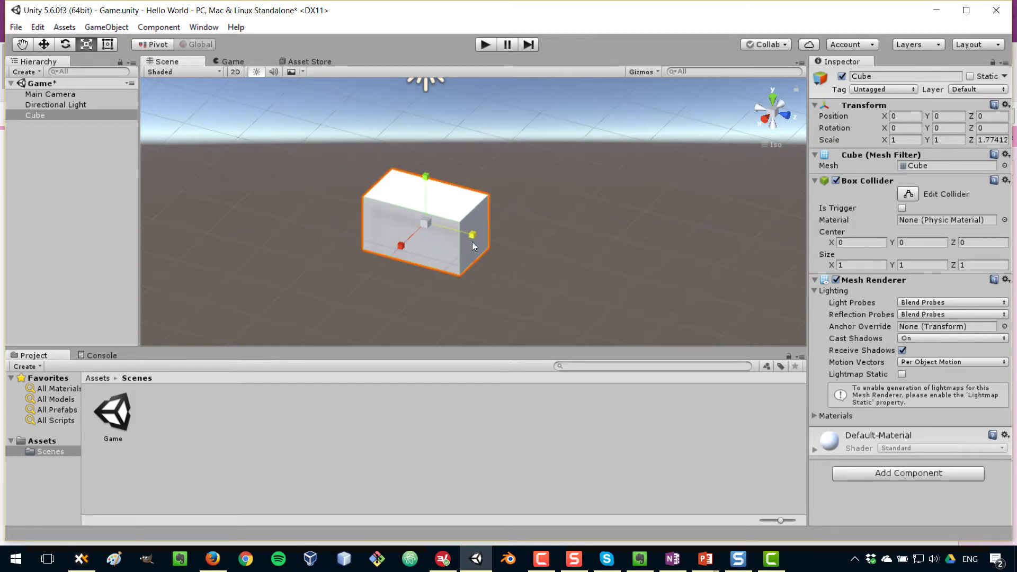
pyautogui.moveTo(426, 176)
pyautogui.mouseDown()
pyautogui.moveTo(415, 149)
pyautogui.moveTo(426, 172)
pyautogui.mouseUp()
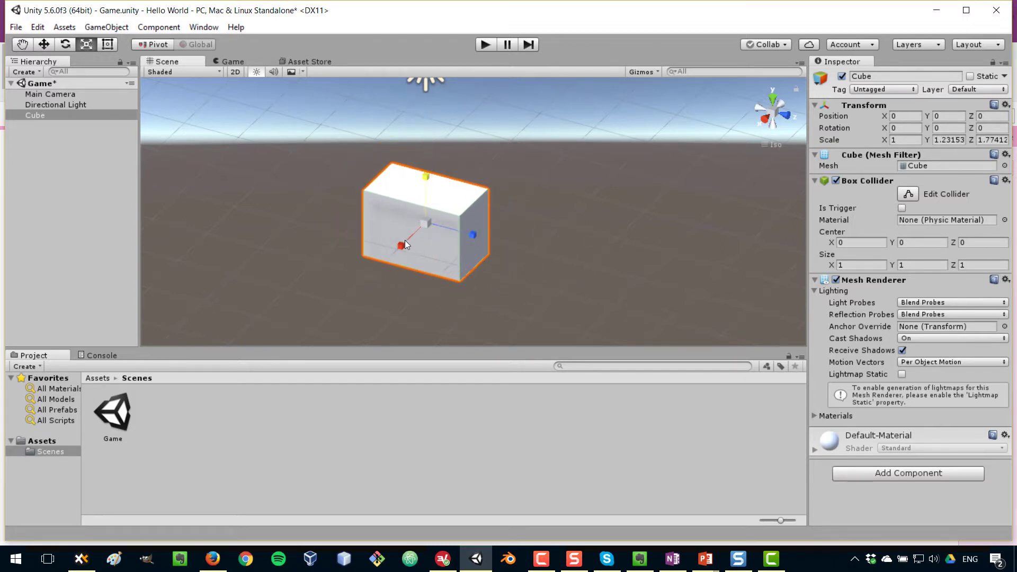
pyautogui.moveTo(403, 244)
pyautogui.mouseDown()
pyautogui.moveTo(321, 290)
pyautogui.moveTo(419, 234)
pyautogui.moveTo(393, 252)
pyautogui.moveTo(409, 249)
pyautogui.mouseUp()
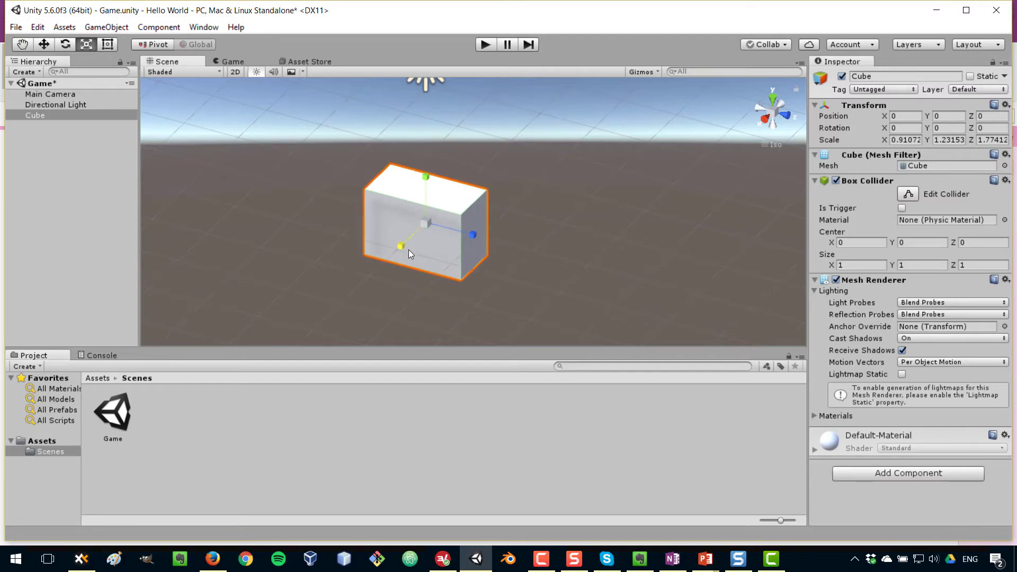
# Switch to OneNote and sketch a black cube with edges labelled 1, plus a dimension line labelled x beside its depth edge.
pyautogui.hotkey('alt', 'Tab')
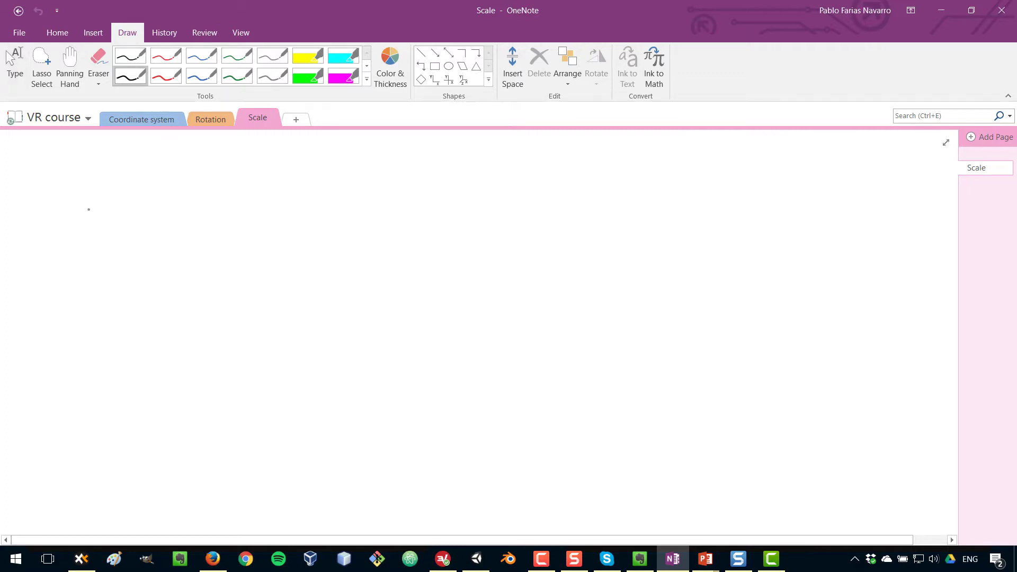
pyautogui.moveTo(104, 211); pyautogui.dragTo(109, 255)
pyautogui.moveTo(102, 211)
pyautogui.mouseDown()
pyautogui.moveTo(147, 208)
pyautogui.moveTo(164, 227)
pyautogui.moveTo(164, 253)
pyautogui.moveTo(113, 258)
pyautogui.moveTo(152, 274)
pyautogui.mouseUp()
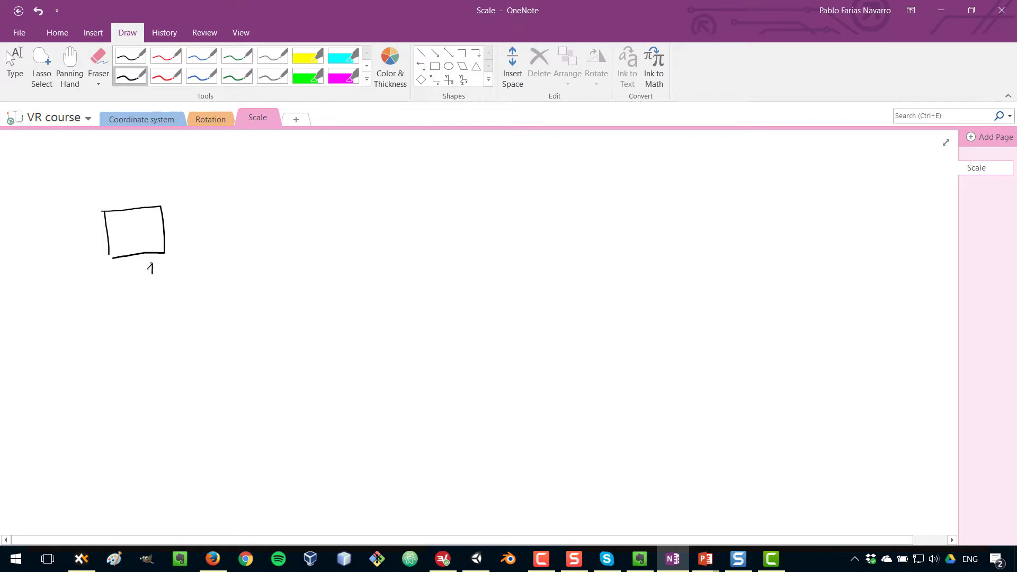
pyautogui.moveTo(83, 234); pyautogui.dragTo(93, 244)
pyautogui.moveTo(166, 253)
pyautogui.mouseDown()
pyautogui.moveTo(185, 184)
pyautogui.moveTo(168, 203)
pyautogui.moveTo(138, 182)
pyautogui.moveTo(110, 216)
pyautogui.mouseUp()
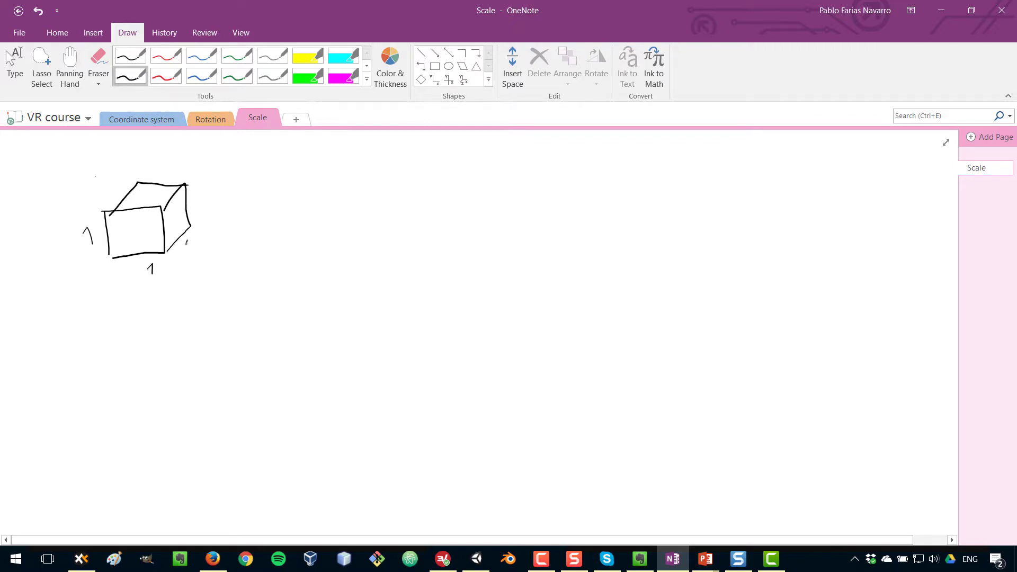
pyautogui.moveTo(186, 242)
pyautogui.mouseDown()
pyautogui.moveTo(205, 267)
pyautogui.moveTo(233, 242)
pyautogui.mouseUp()
pyautogui.moveTo(226, 239)
pyautogui.mouseDown()
pyautogui.moveTo(234, 248)
pyautogui.moveTo(219, 271)
pyautogui.mouseUp()
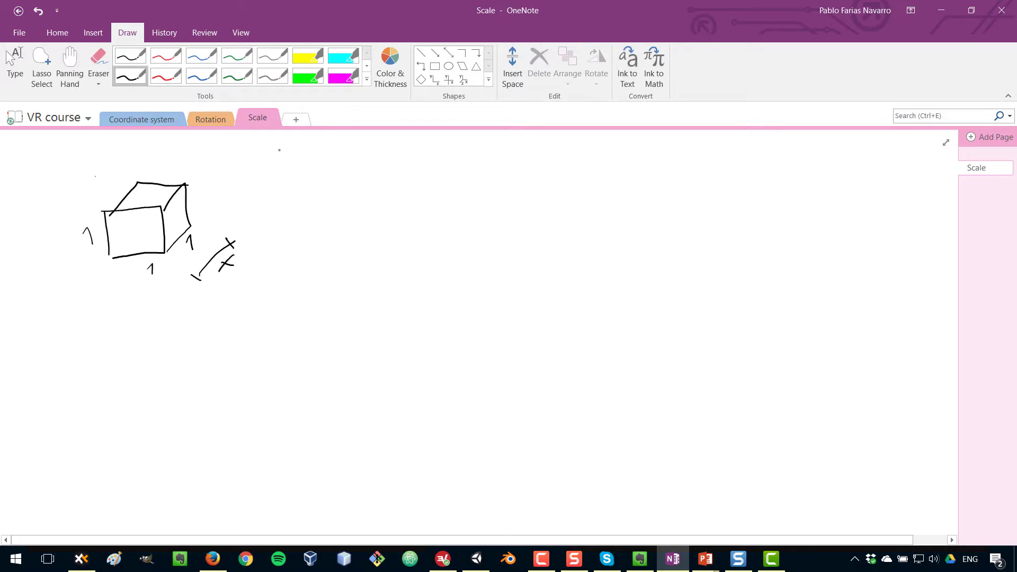
# Write "scale x = 2" in black and draw the cube's doubled depth in blue with a dimension line labelled 2.
pyautogui.moveTo(290, 154); pyautogui.dragTo(301, 161)
pyautogui.moveTo(308, 147)
pyautogui.mouseDown()
pyautogui.moveTo(309, 160)
pyautogui.moveTo(387, 173)
pyautogui.mouseUp()
pyautogui.click(201, 76)
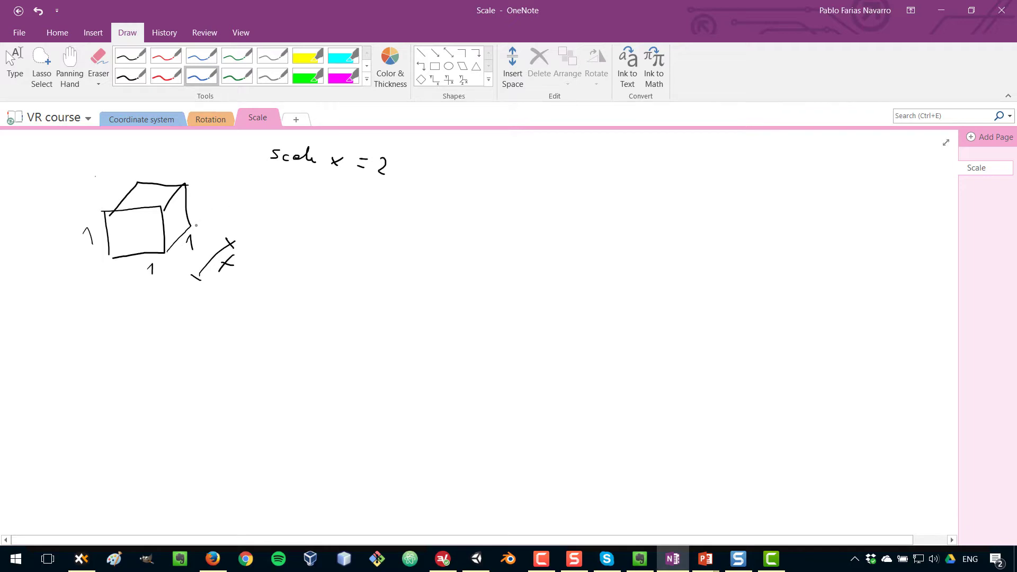
pyautogui.moveTo(201, 222)
pyautogui.mouseDown()
pyautogui.moveTo(230, 197)
pyautogui.moveTo(212, 160)
pyautogui.moveTo(185, 186)
pyautogui.moveTo(205, 159)
pyautogui.moveTo(178, 151)
pyautogui.moveTo(137, 183)
pyautogui.mouseUp()
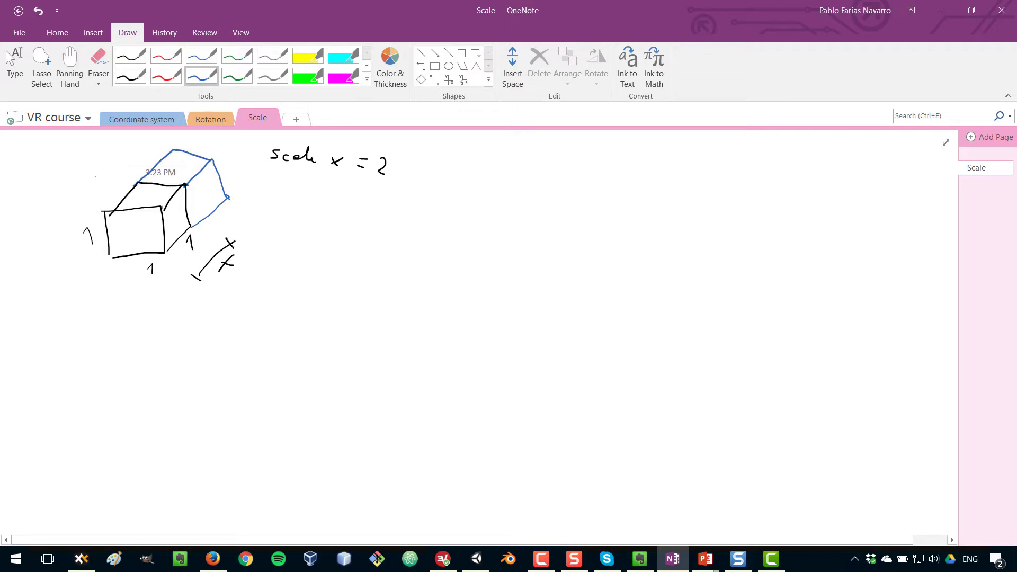
pyautogui.moveTo(228, 288)
pyautogui.mouseDown()
pyautogui.moveTo(219, 285)
pyautogui.moveTo(275, 229)
pyautogui.moveTo(277, 267)
pyautogui.mouseUp()
# Write "scale 0.5" in black to the right of the first example and sketch a second cube below it.
pyautogui.click(137, 77)
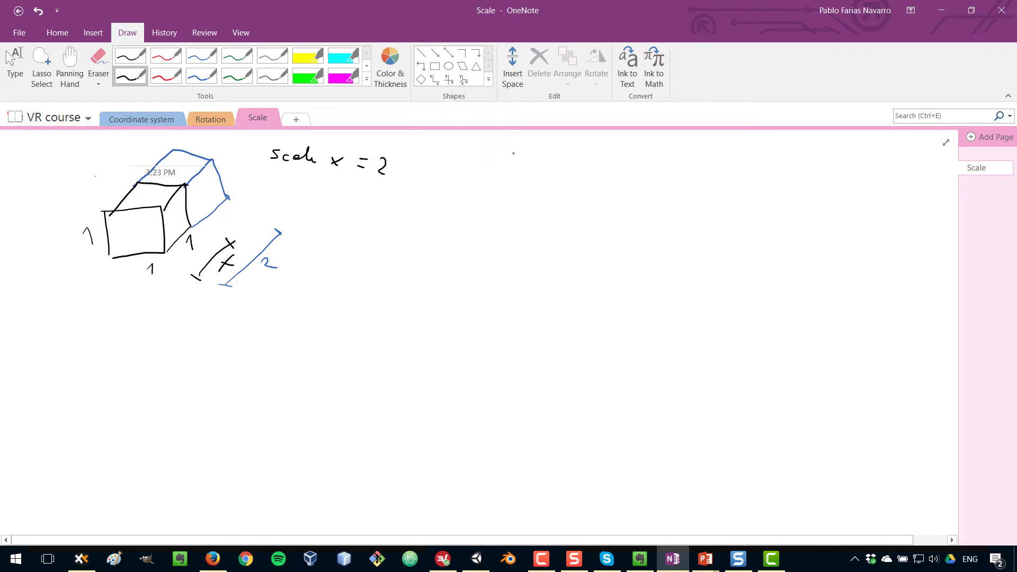
pyautogui.moveTo(528, 154)
pyautogui.mouseDown()
pyautogui.moveTo(510, 168)
pyautogui.moveTo(561, 148)
pyautogui.moveTo(577, 168)
pyautogui.mouseUp()
pyautogui.moveTo(634, 151); pyautogui.dragTo(657, 166)
pyautogui.click(650, 163)
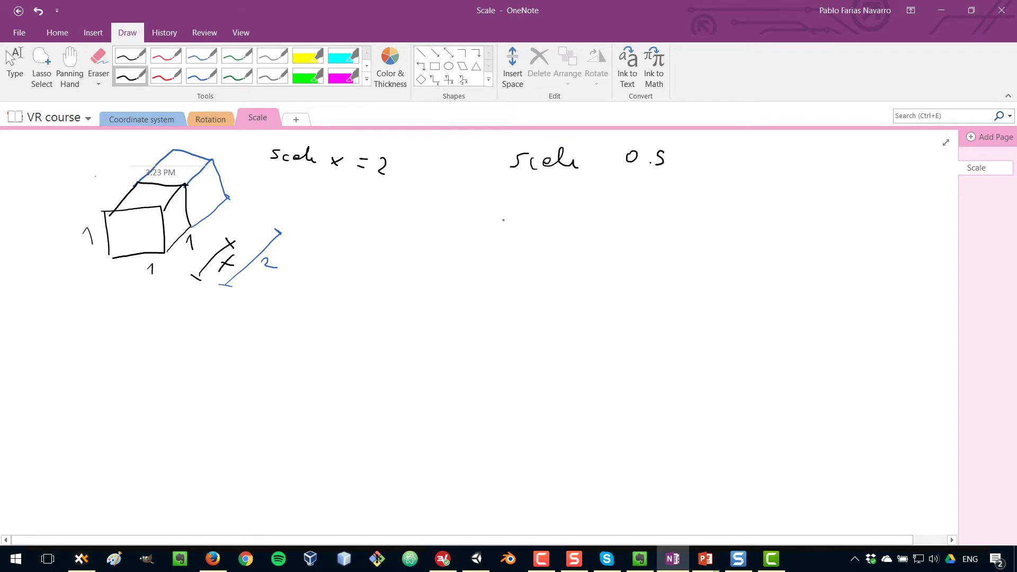
pyautogui.moveTo(505, 239); pyautogui.dragTo(498, 267)
pyautogui.moveTo(506, 234)
pyautogui.mouseDown()
pyautogui.moveTo(557, 237)
pyautogui.moveTo(549, 275)
pyautogui.moveTo(504, 267)
pyautogui.moveTo(536, 213)
pyautogui.moveTo(574, 222)
pyautogui.moveTo(577, 254)
pyautogui.moveTo(546, 276)
pyautogui.mouseUp()
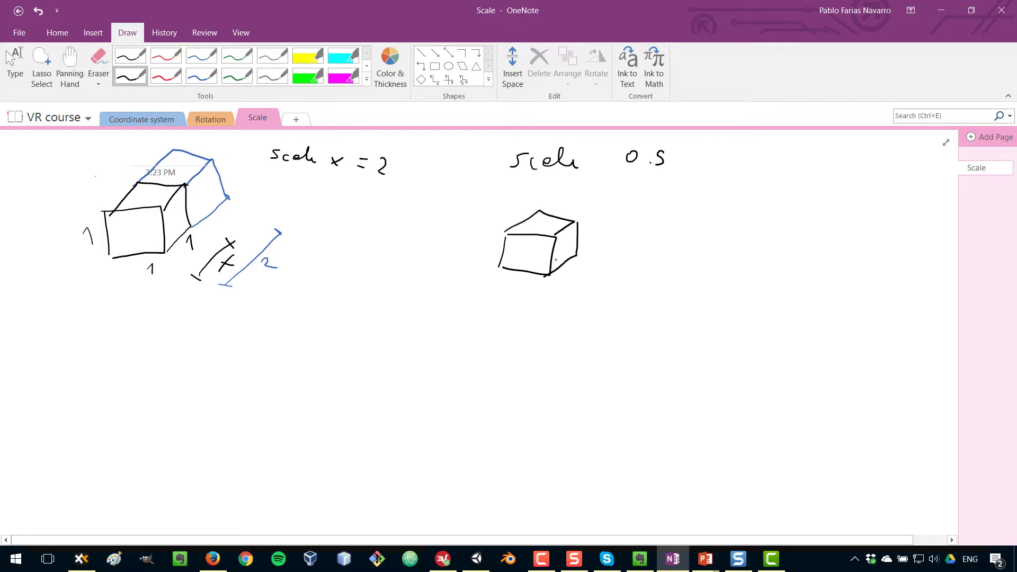
# Add a blue x before the 0.5 and mark the second cube's reduced depth with dashed blue lines.
pyautogui.click(201, 76)
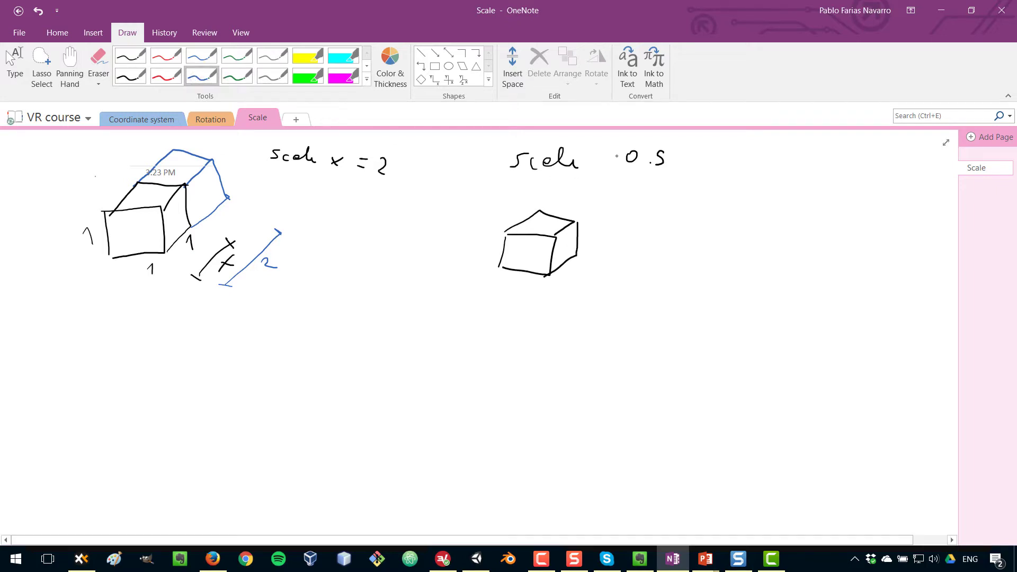
pyautogui.moveTo(595, 159); pyautogui.dragTo(605, 167)
pyautogui.moveTo(605, 159); pyautogui.dragTo(594, 167)
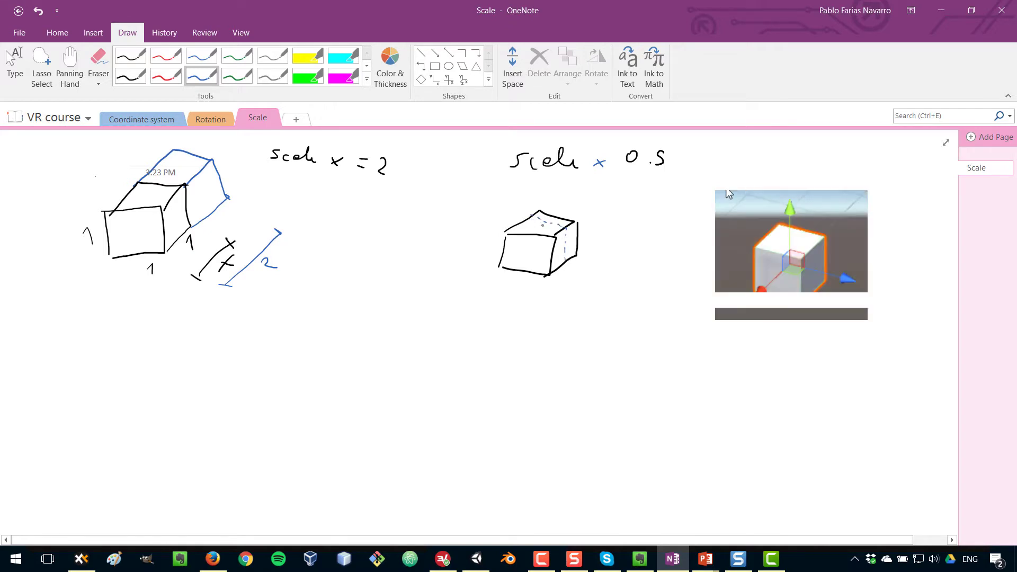
pyautogui.moveTo(532, 214)
pyautogui.mouseDown()
pyautogui.moveTo(565, 228)
pyautogui.moveTo(562, 260)
pyautogui.moveTo(563, 234)
pyautogui.moveTo(532, 215)
pyautogui.moveTo(557, 234)
pyautogui.mouseUp()
# Switch back to Unity and stretch the cube along Z to a scale of about 2.02.
pyautogui.hotkey('alt', 'Tab')
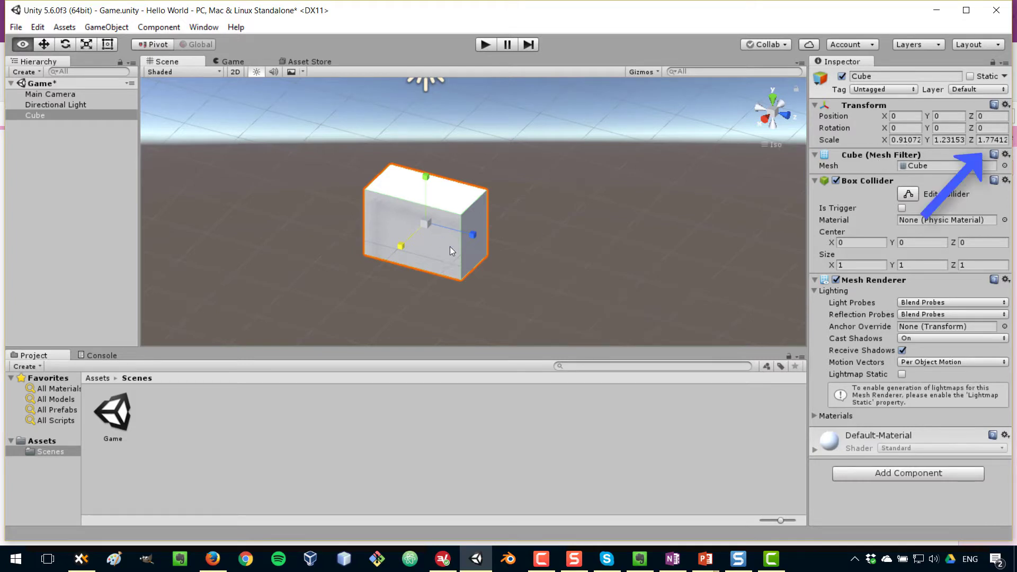
pyautogui.moveTo(474, 239)
pyautogui.mouseDown()
pyautogui.moveTo(505, 257)
pyautogui.moveTo(441, 224)
pyautogui.moveTo(479, 236)
pyautogui.mouseUp()
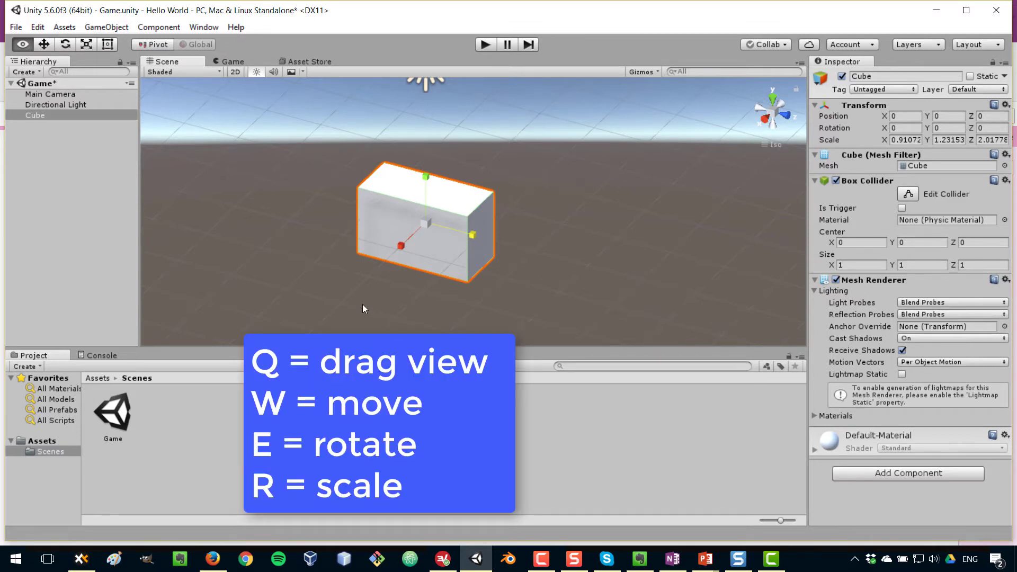
# Cycle through the move, rotate, scale and hand tools and pan the scene view around the cube.
pyautogui.press('w')
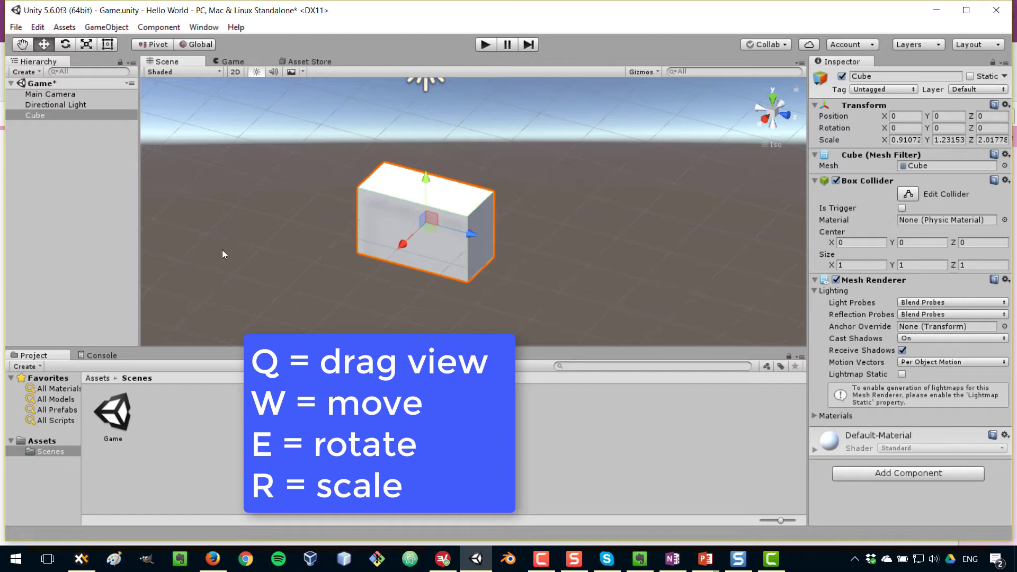
pyautogui.press('e')
pyautogui.press('r')
pyautogui.press('q')
pyautogui.press('e')
pyautogui.press('r')
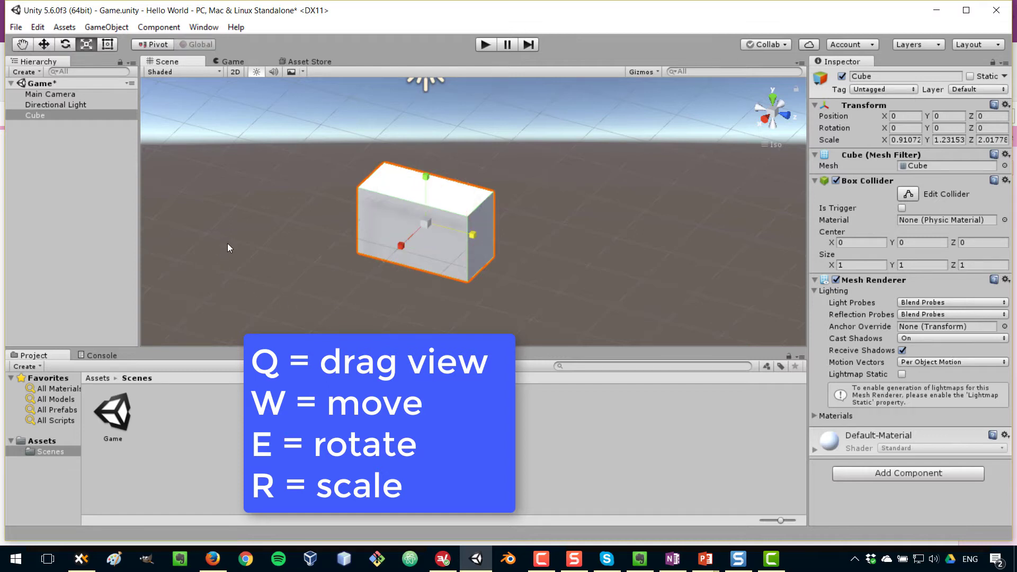
pyautogui.press('q')
pyautogui.moveTo(224, 165); pyautogui.dragTo(357, 263)
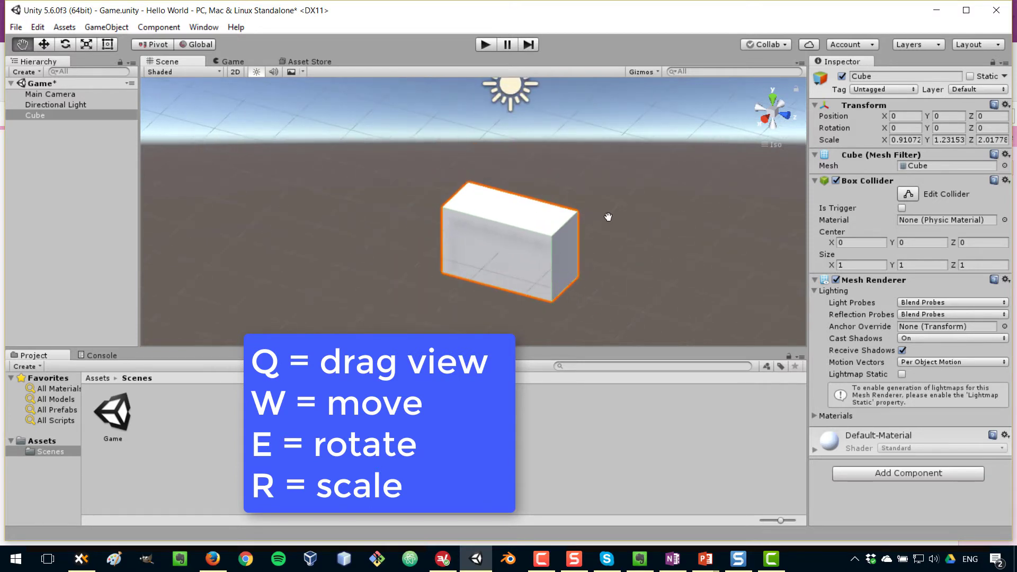
pyautogui.moveTo(431, 216); pyautogui.dragTo(325, 210)
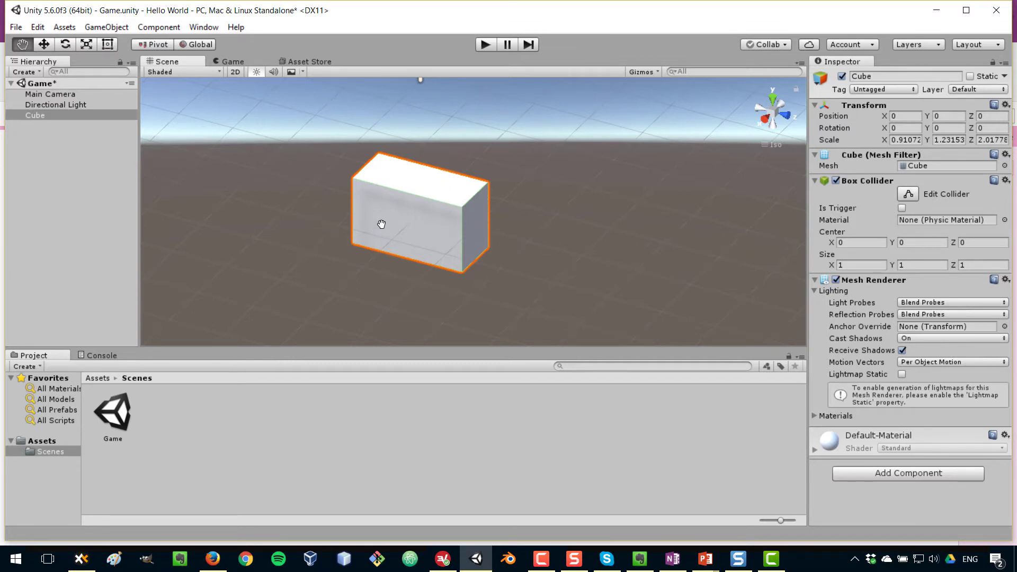
pyautogui.moveTo(382, 220); pyautogui.dragTo(409, 215)
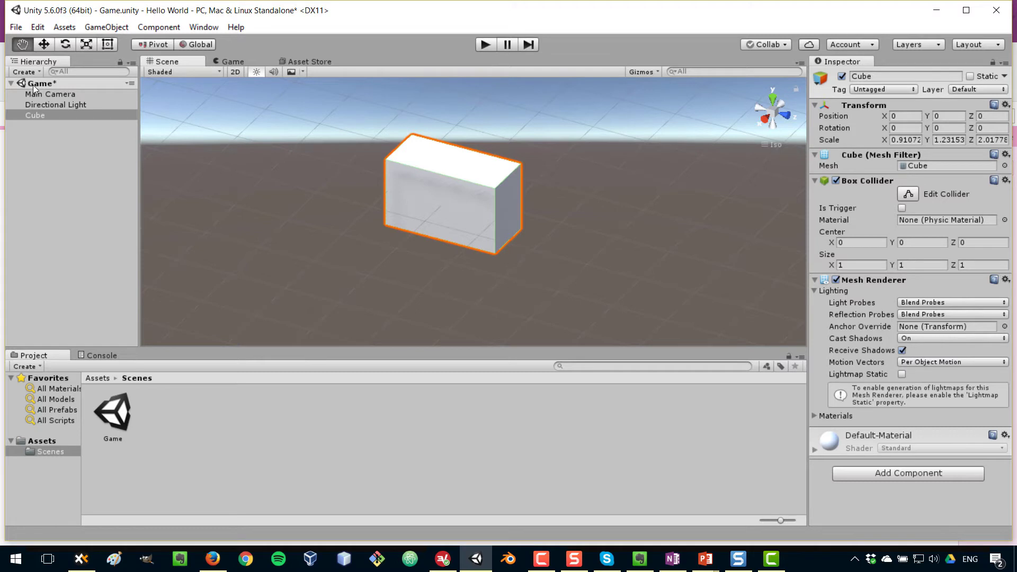
# Add a cylinder primitive to the scene and move it beside the cube, to about Y -1.09 and Z 1.44.
pyautogui.click(30, 151)
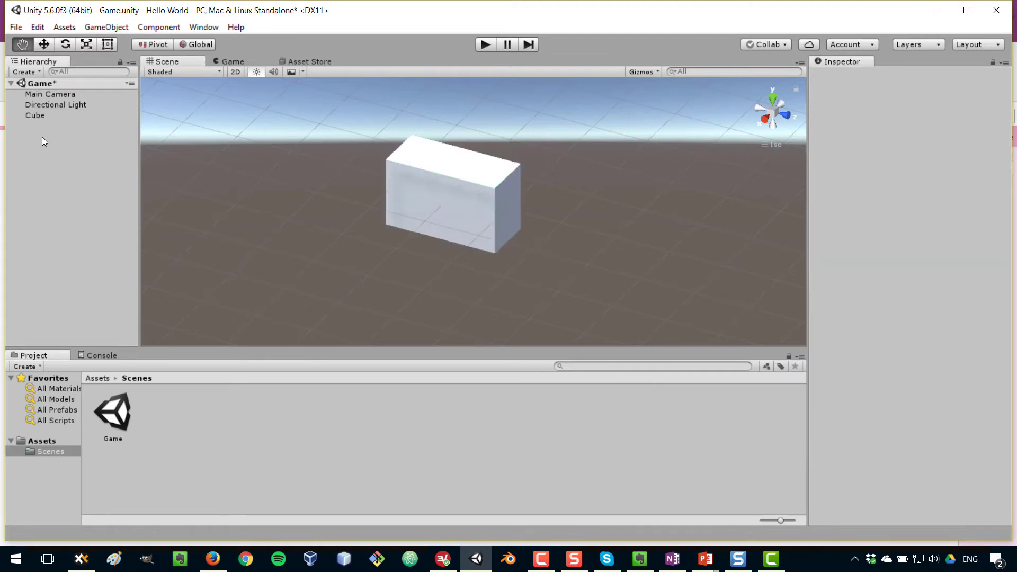
pyautogui.rightClick(41, 135)
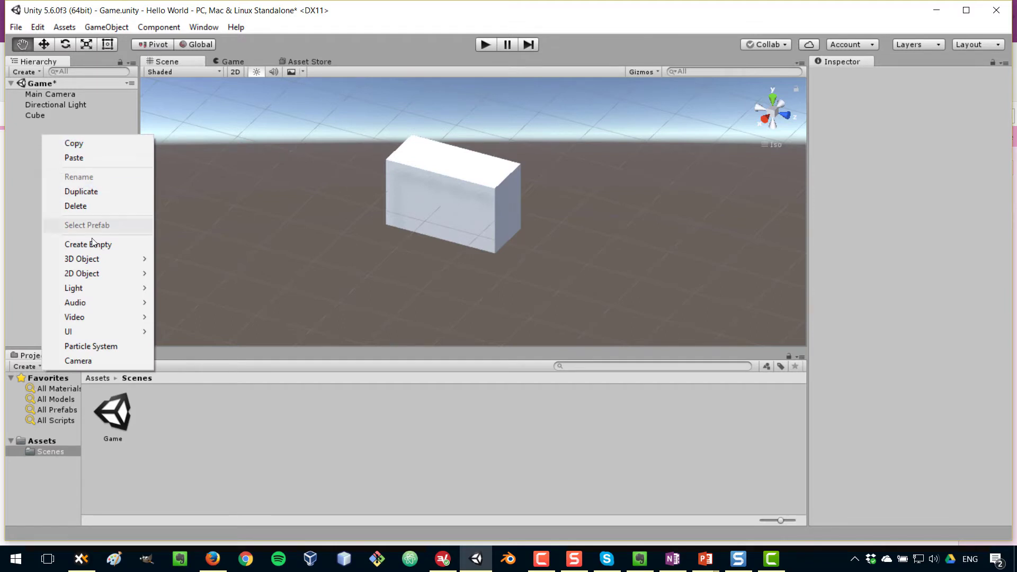
pyautogui.moveTo(100, 260)
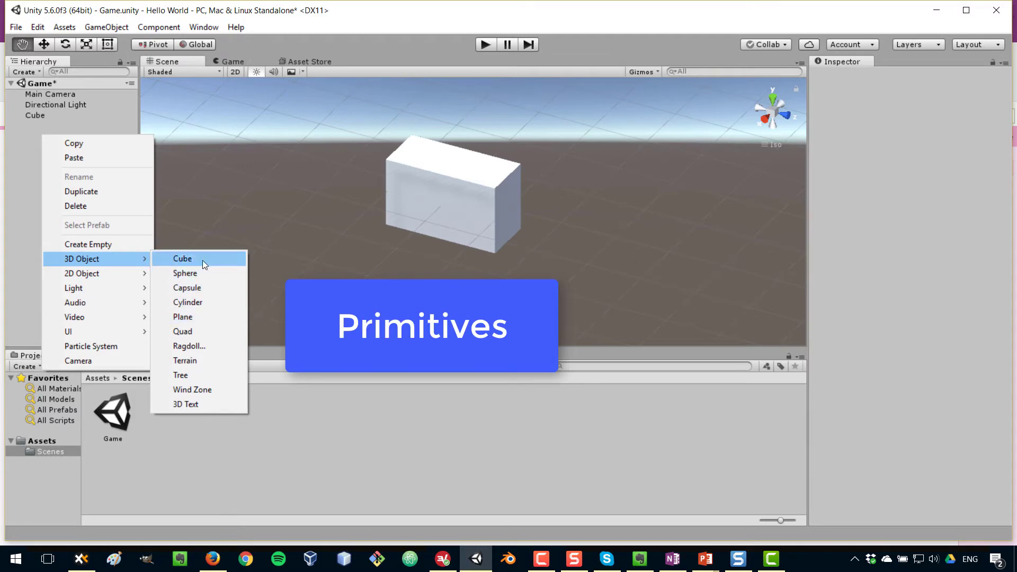
pyautogui.click(214, 302)
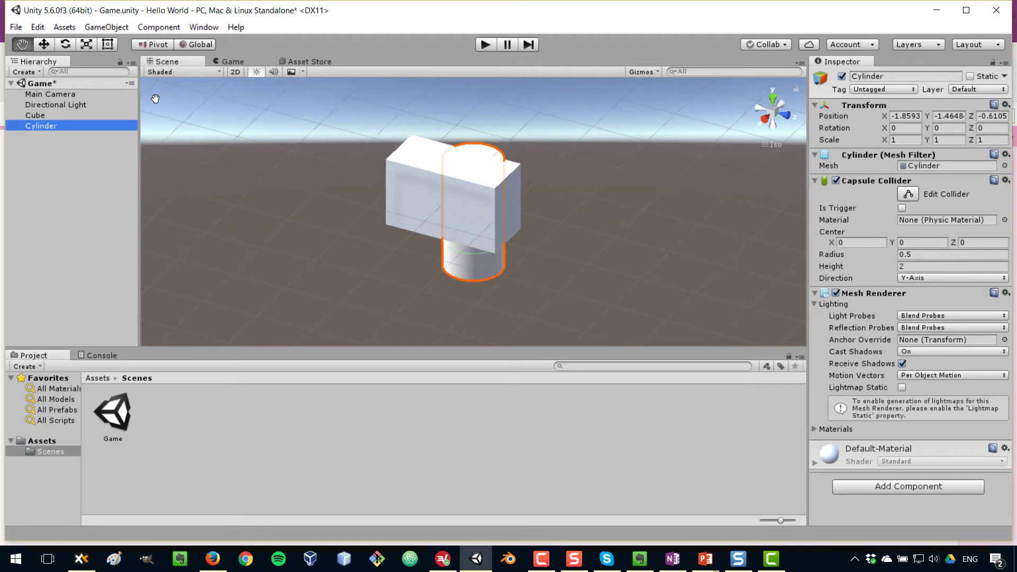
pyautogui.press('w')
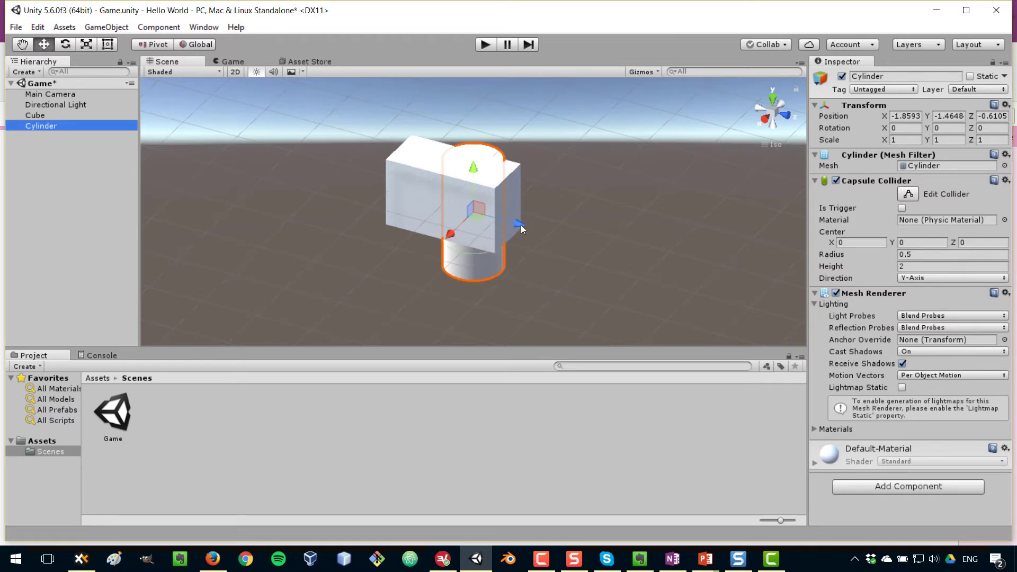
pyautogui.moveTo(522, 229); pyautogui.dragTo(587, 218)
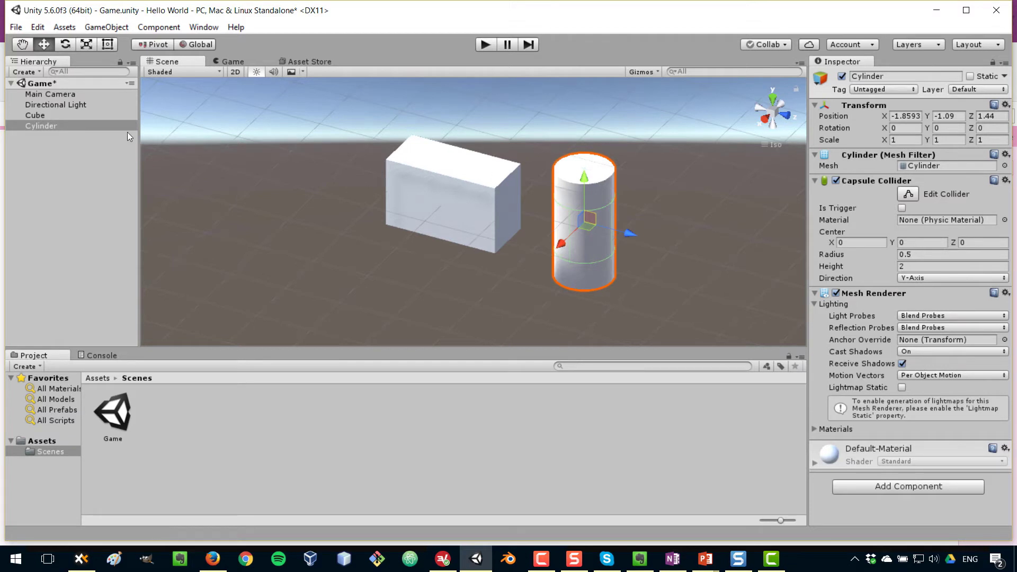
# Make the cylinder a child of the cube and move the cube along X to about -0.74.
pyautogui.click(44, 126)
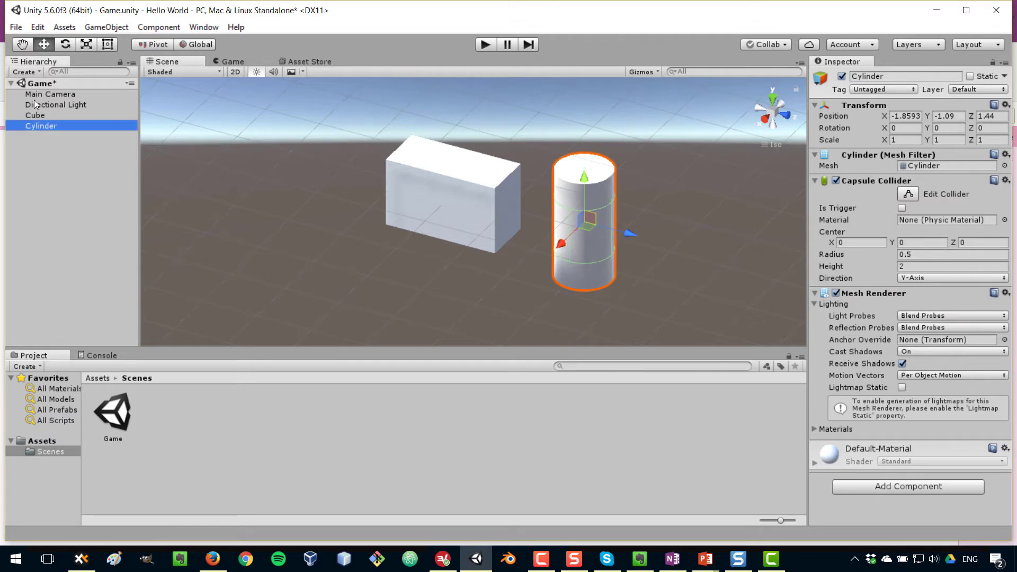
pyautogui.moveTo(45, 125)
pyautogui.mouseDown()
pyautogui.moveTo(63, 129)
pyautogui.moveTo(61, 116)
pyautogui.moveTo(42, 117)
pyautogui.mouseUp()
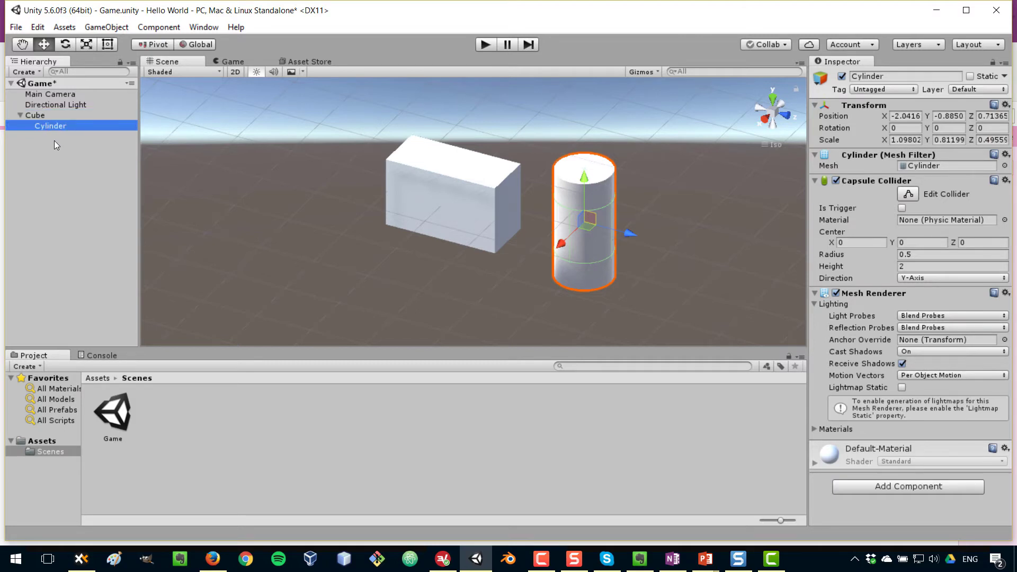
pyautogui.click(37, 116)
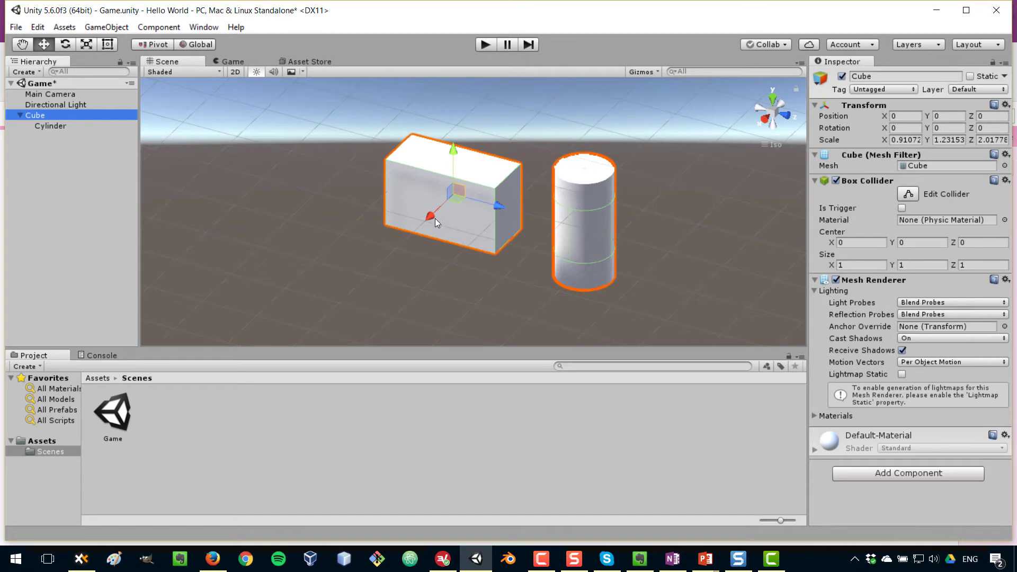
pyautogui.moveTo(429, 218); pyautogui.dragTo(492, 175)
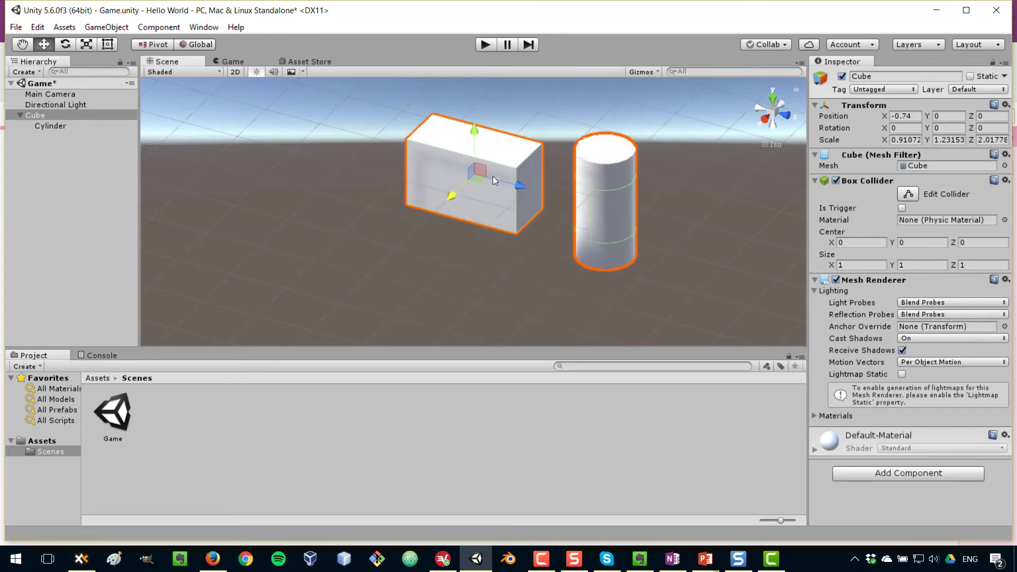
# Compare the transform values of the child cylinder with those of its parent cube.
pyautogui.click(61, 125)
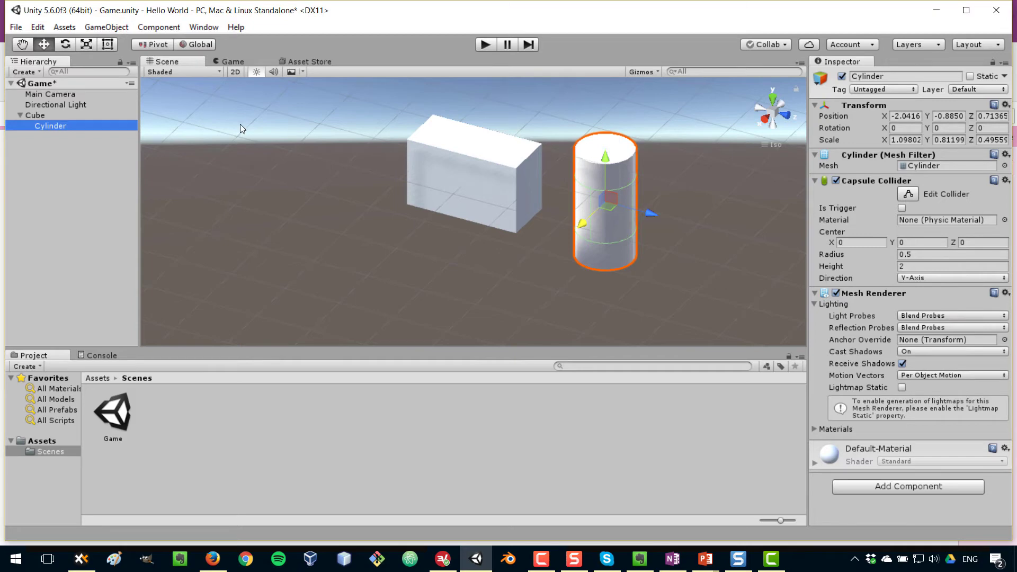
pyautogui.click(33, 114)
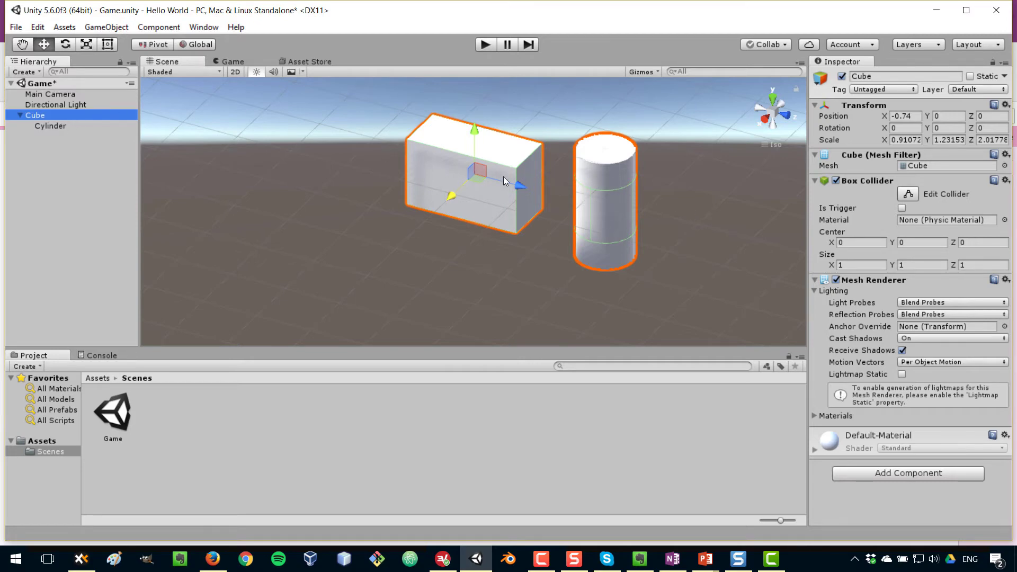
pyautogui.click(46, 125)
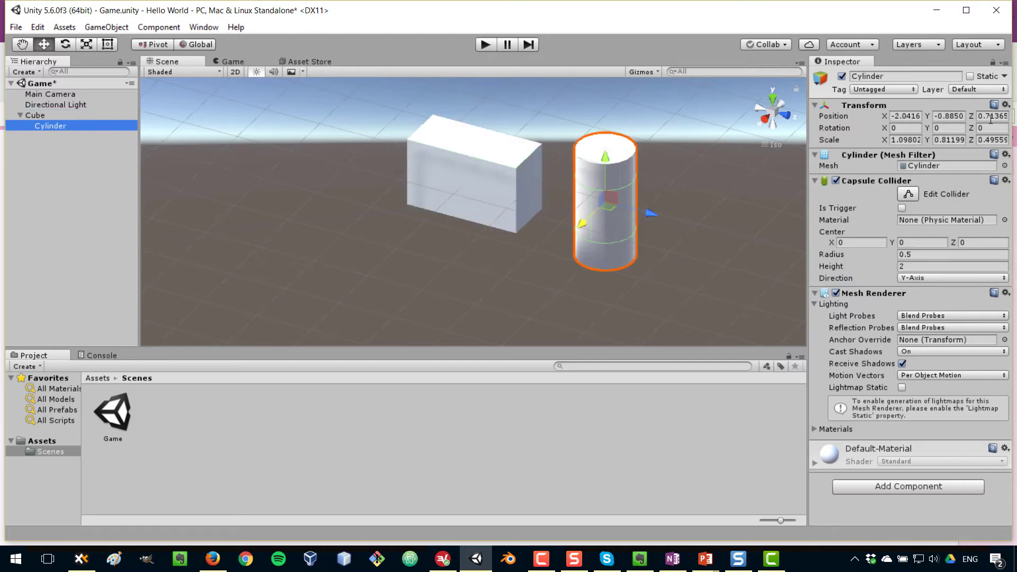
# Reset the child cylinder's position and move its parent cube to about X 1.93, Y 1.74 and Z 1.93.
pyautogui.click(1006, 105)
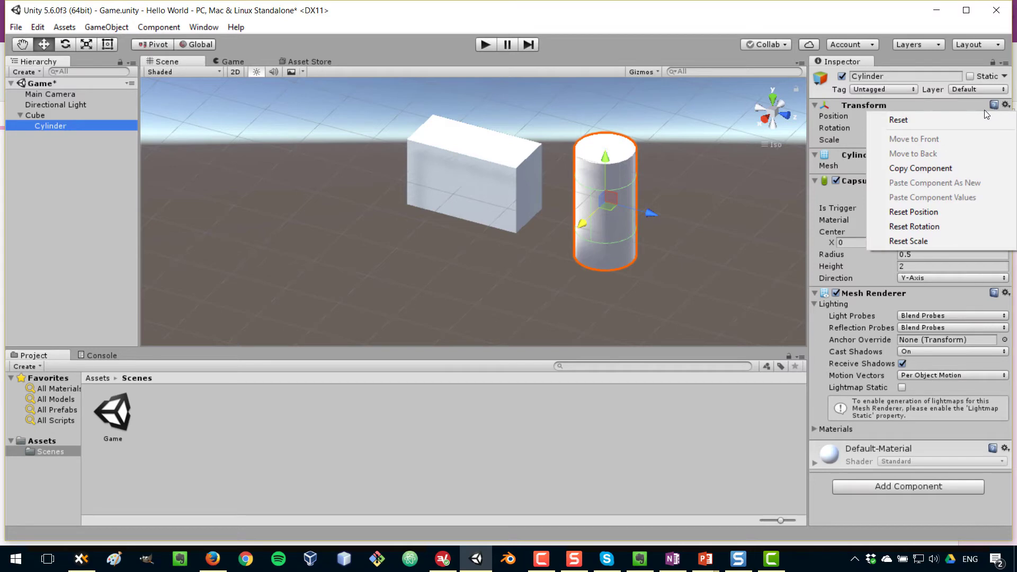
pyautogui.click(951, 211)
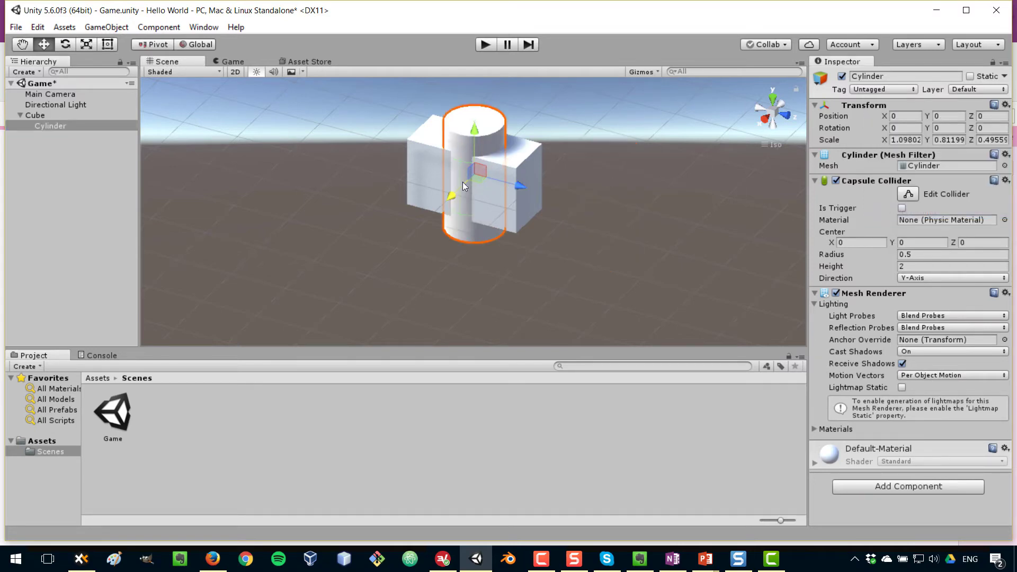
pyautogui.click(53, 114)
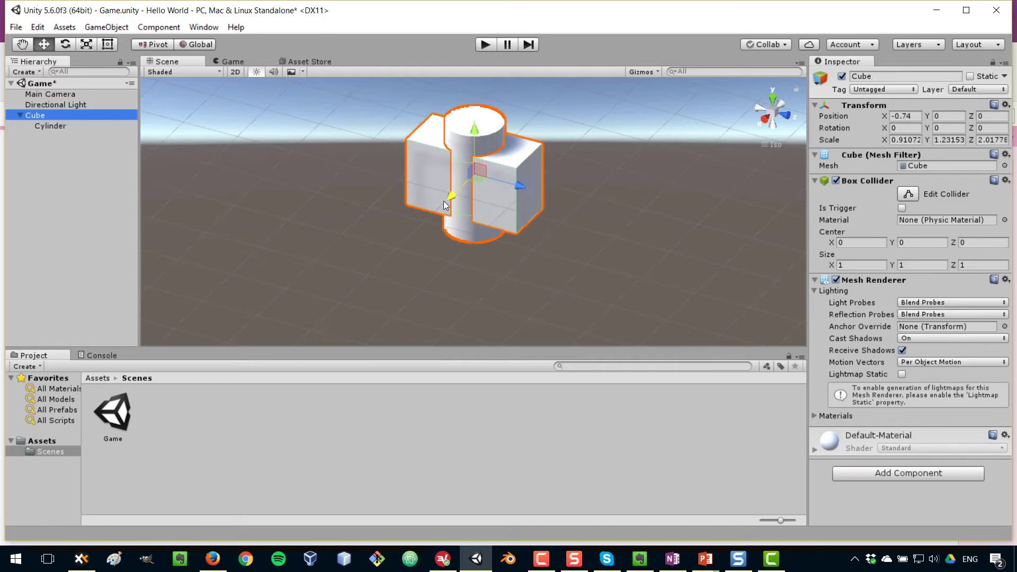
pyautogui.moveTo(449, 200); pyautogui.dragTo(354, 240)
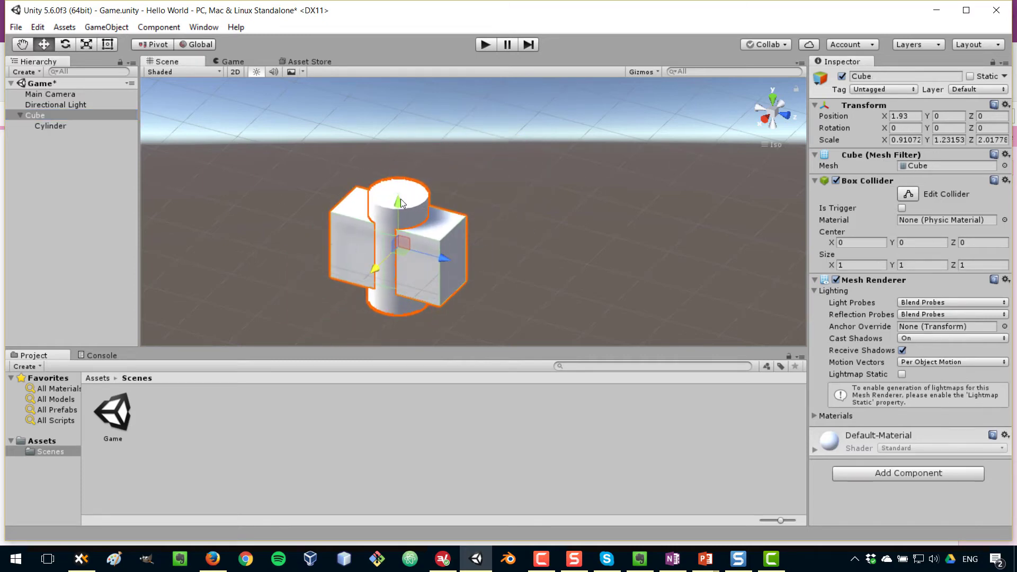
pyautogui.moveTo(400, 198); pyautogui.dragTo(382, 108)
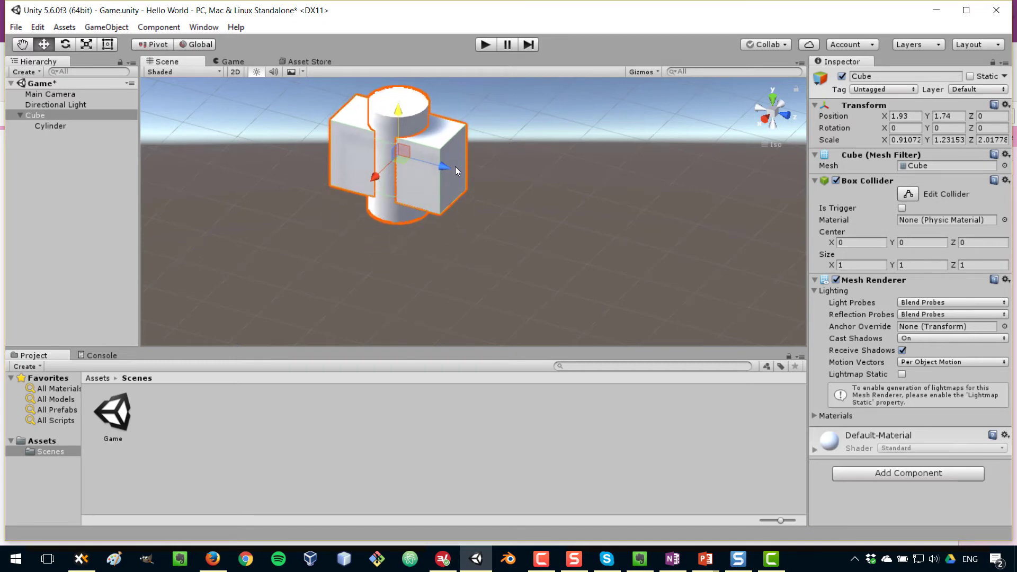
pyautogui.moveTo(457, 171); pyautogui.dragTo(551, 191)
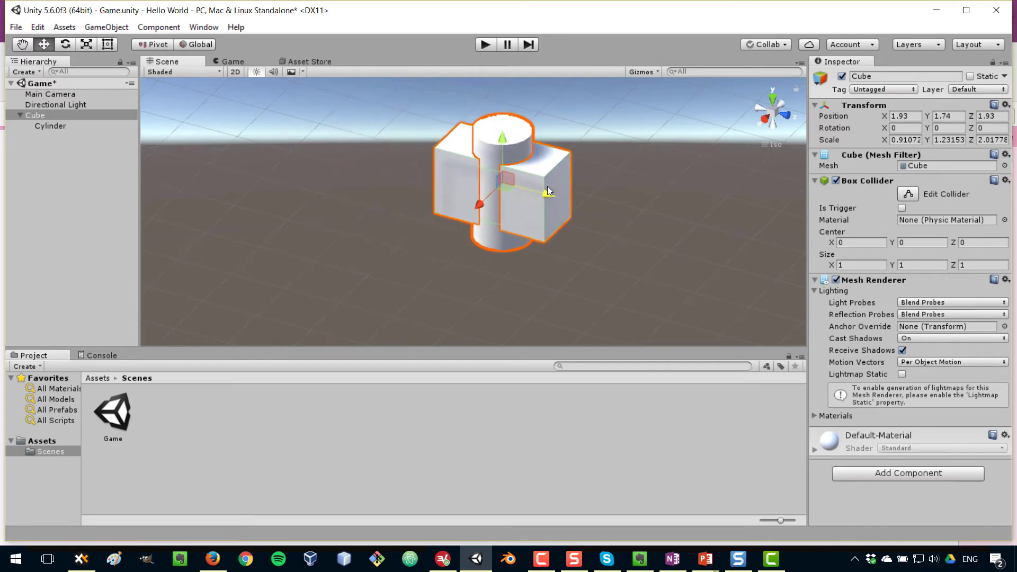
# Move the child cylinder along Z to about 1.48 and stretch the parent cube's X scale to about 1.95.
pyautogui.click(56, 125)
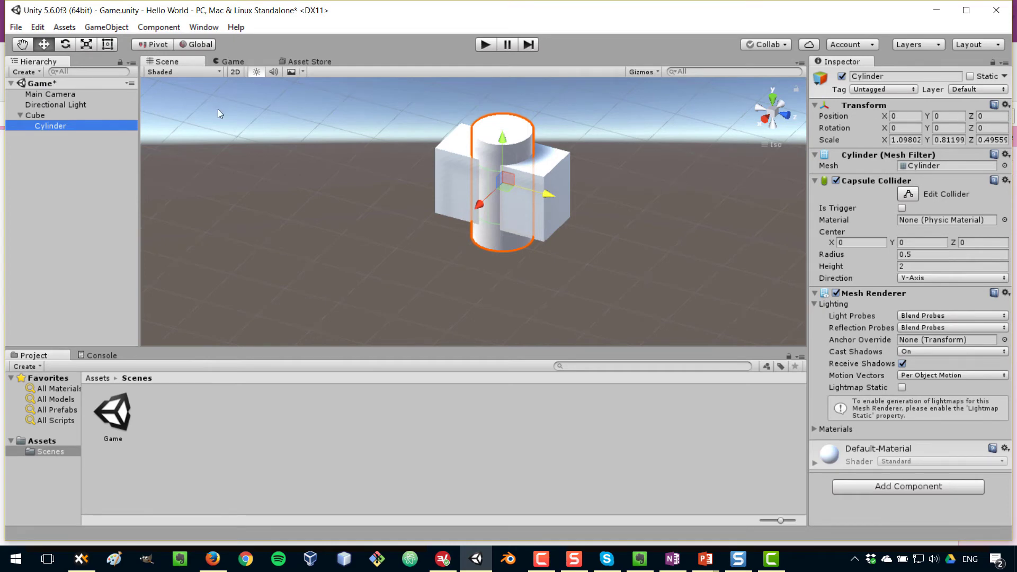
pyautogui.moveTo(549, 198); pyautogui.dragTo(708, 222)
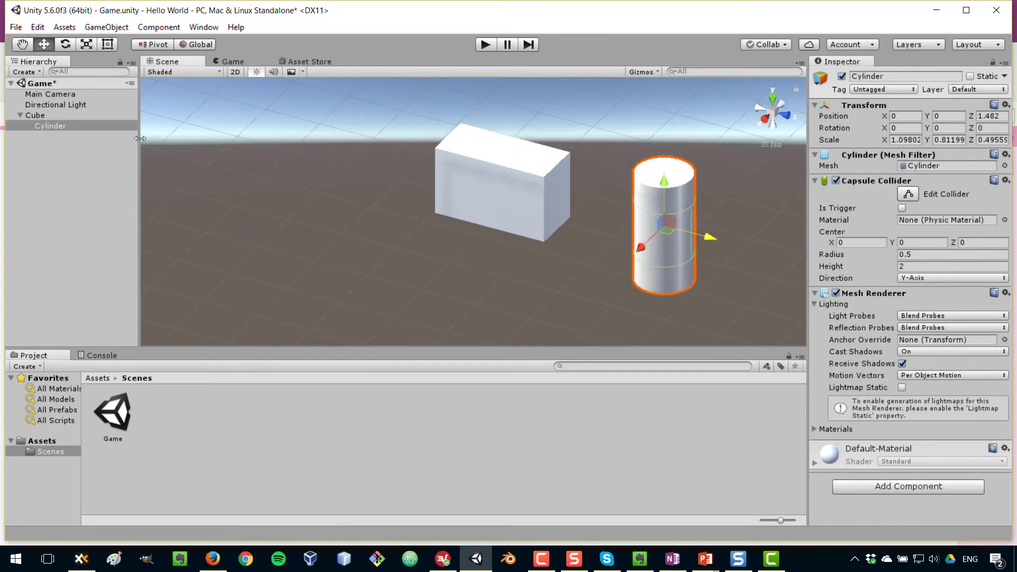
pyautogui.click(60, 116)
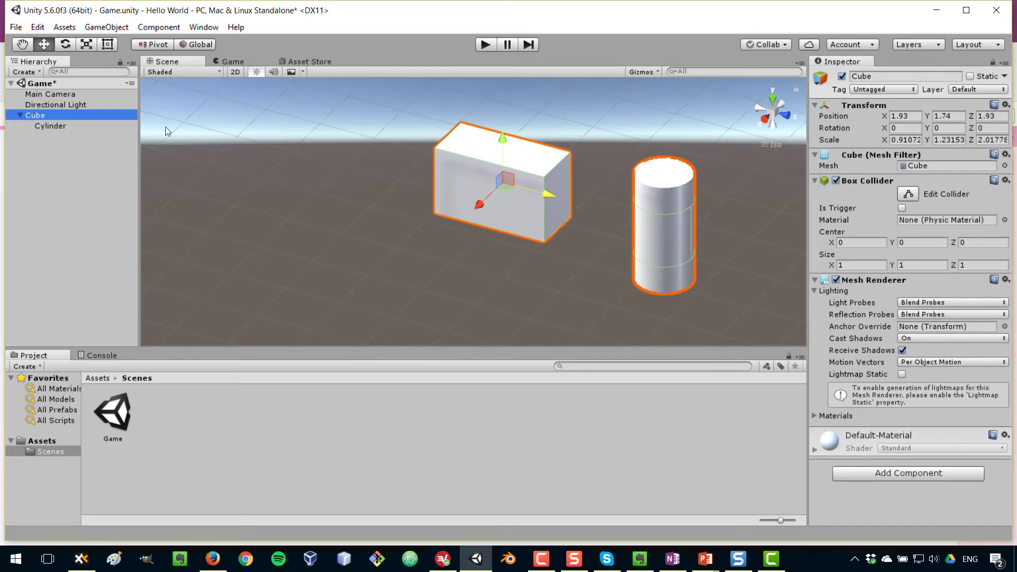
pyautogui.click(87, 44)
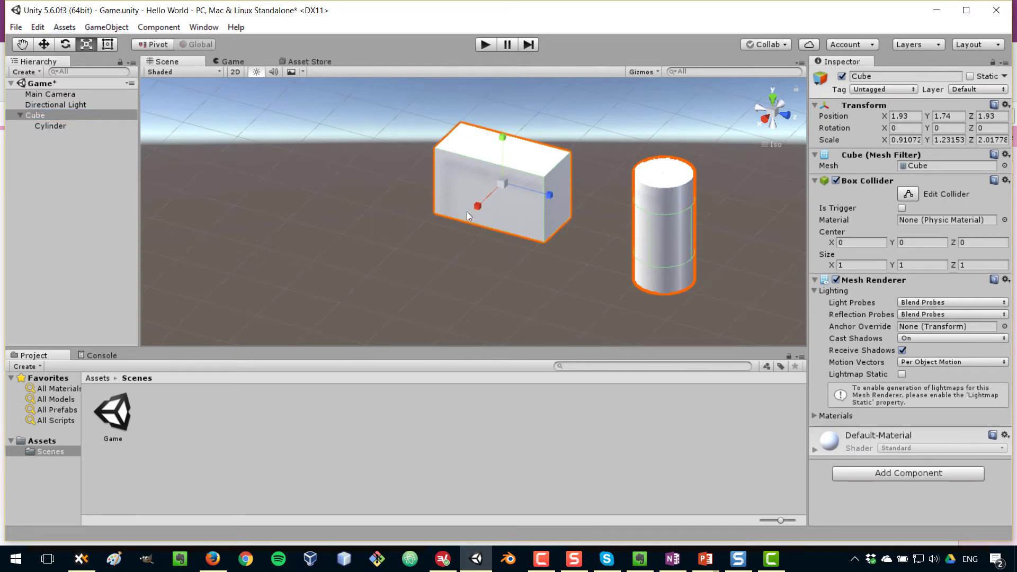
pyautogui.moveTo(476, 206); pyautogui.dragTo(431, 213)
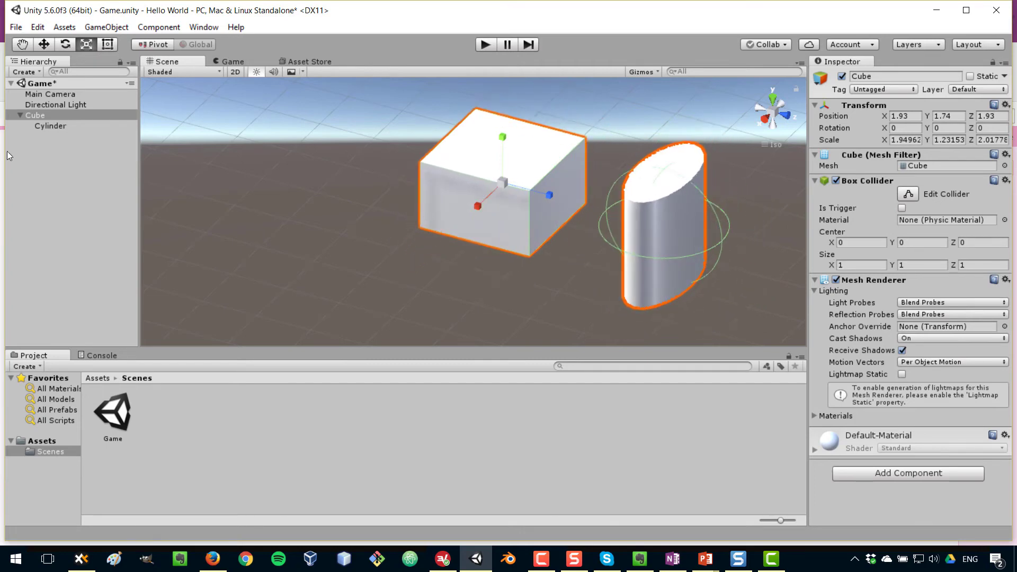
pyautogui.click(503, 268)
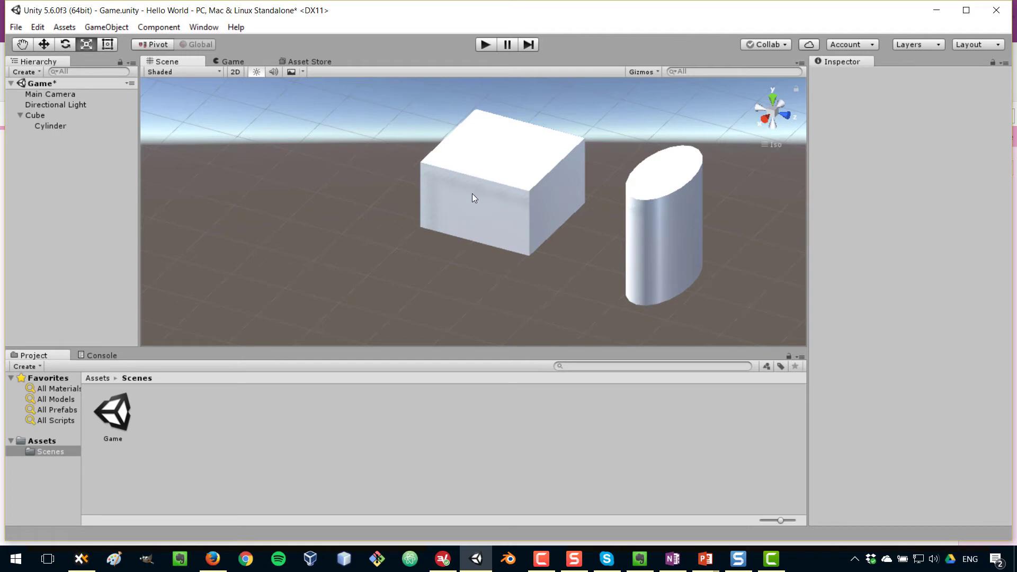
# Rename the parent cube as Player.
pyautogui.click(39, 115)
pyautogui.rightClick(38, 118)
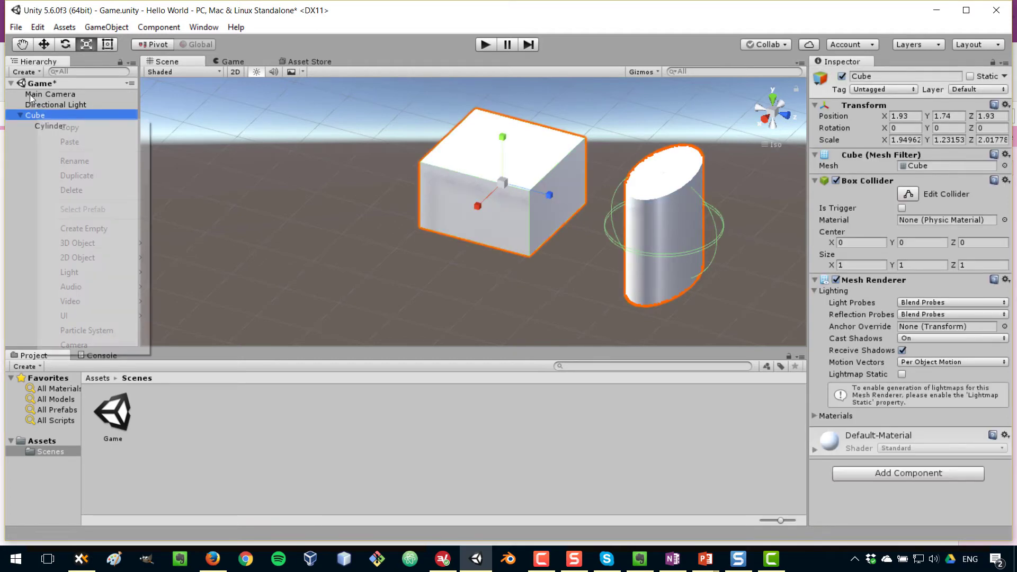
pyautogui.click(90, 164)
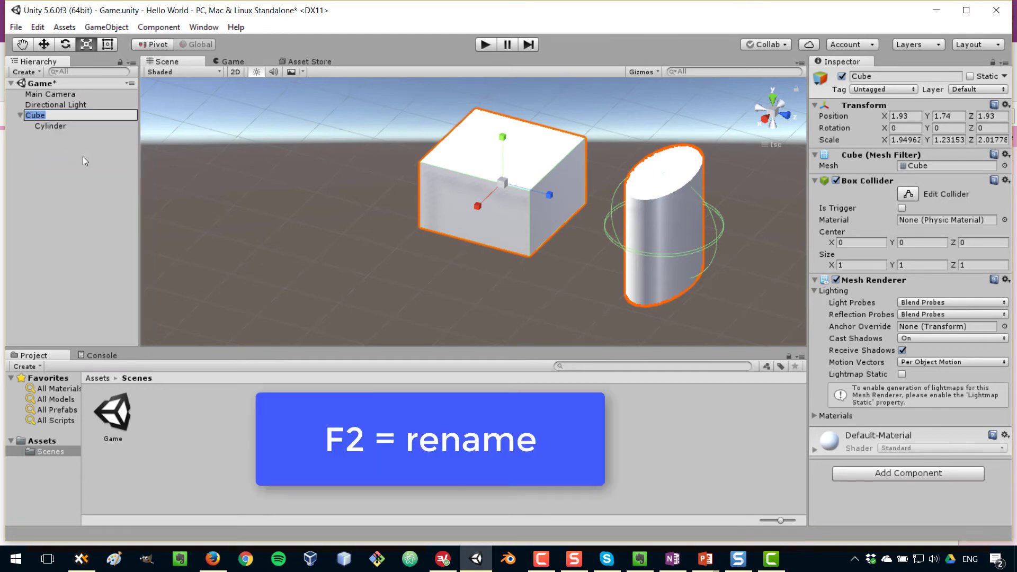
pyautogui.write('Player')
pyautogui.press('Return')
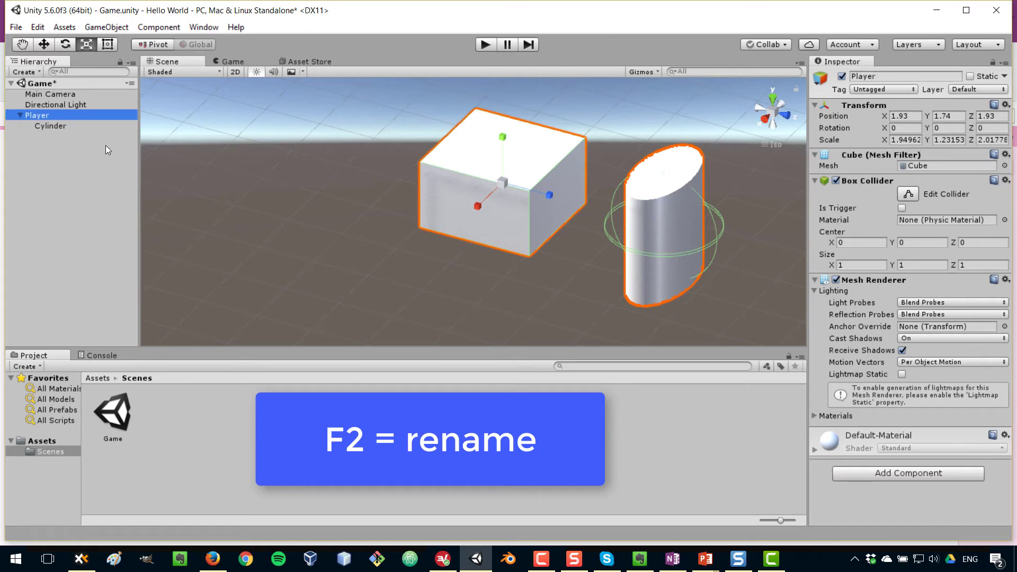
# Rename the child cylinder as Tool.
pyautogui.click(77, 125)
pyautogui.press('F2')
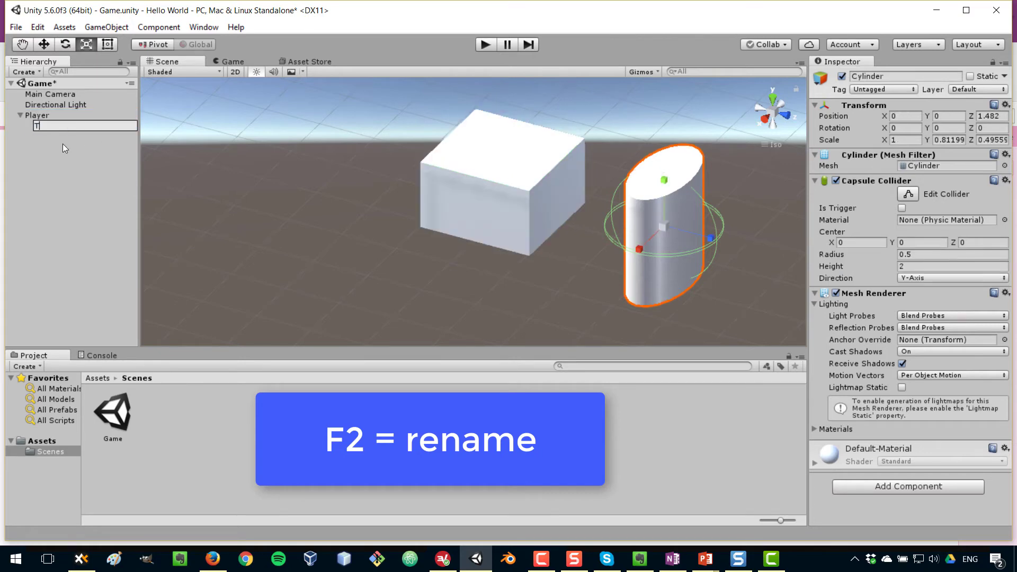
pyautogui.write('Tool')
pyautogui.press('Return')
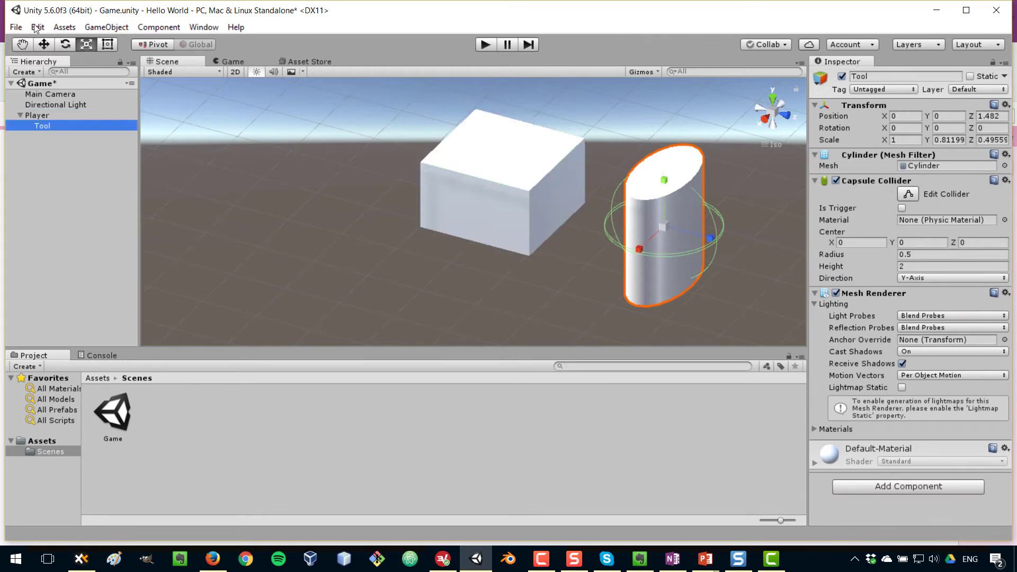
# Move the Tool cylinder against the front of the Player cube, to about X 0.98 and Z 0.51.
pyautogui.click(44, 44)
pyautogui.moveTo(708, 240); pyautogui.dragTo(598, 215)
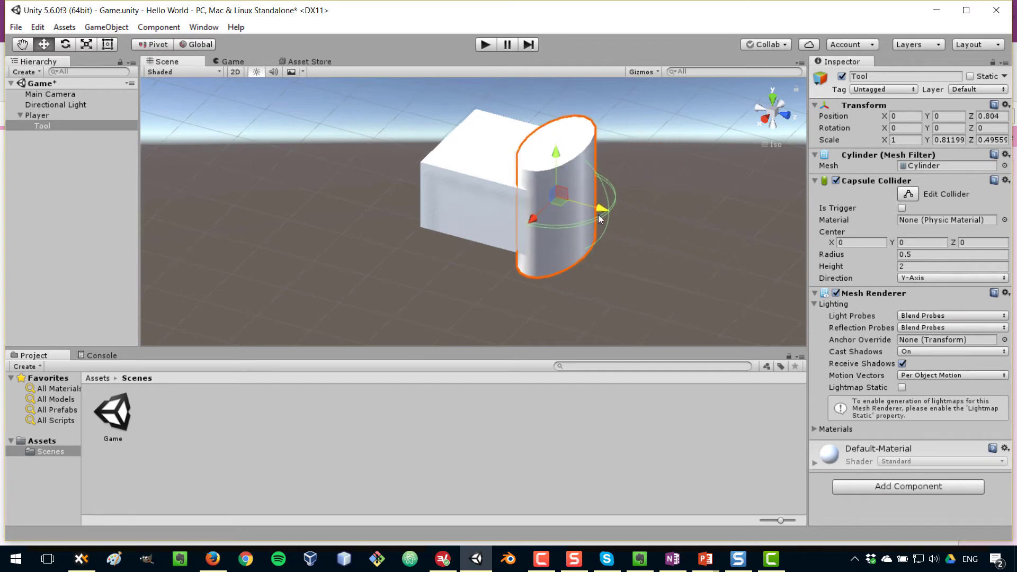
pyautogui.moveTo(535, 229); pyautogui.dragTo(478, 271)
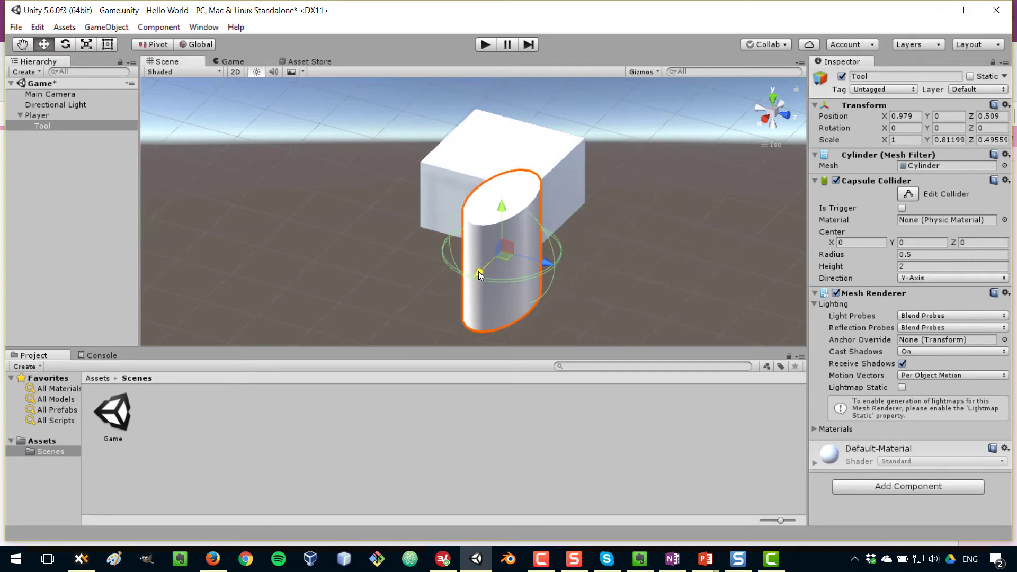
# Move the Player object together with its child to about Y 0.94 and Z -1, and clear the selection.
pyautogui.click(32, 115)
pyautogui.moveTo(506, 183); pyautogui.dragTo(437, 159)
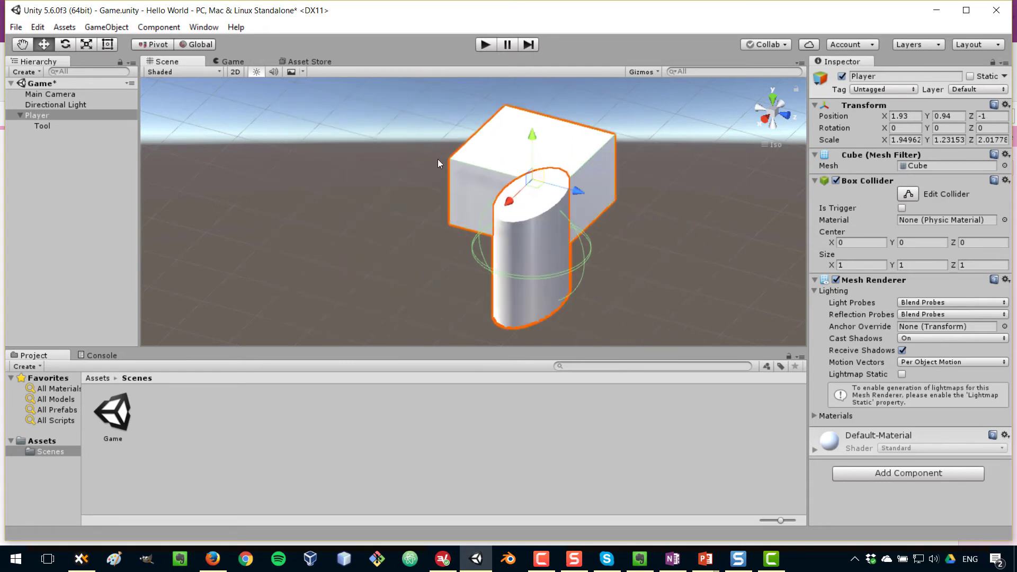
pyautogui.click(367, 142)
pyautogui.scroll(3, 367, 142)
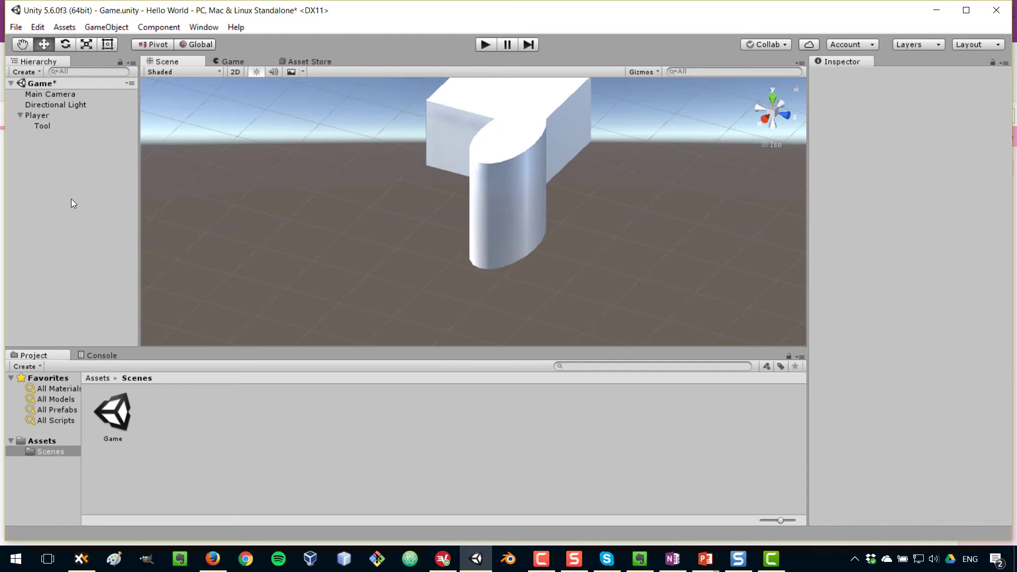
pyautogui.scroll(-3, 510, 227)
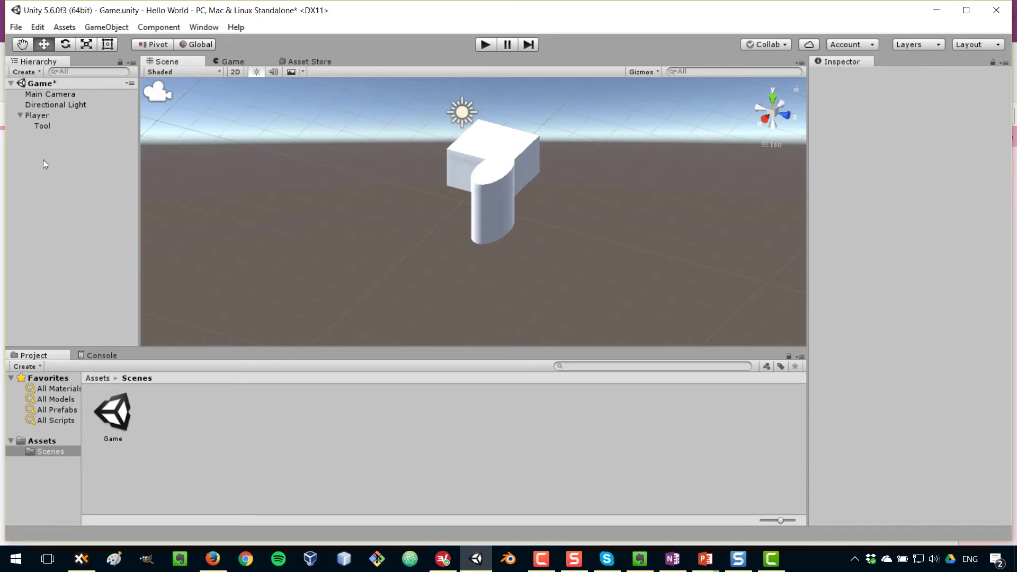
# Collapse the Player hierarchy and create an empty top-level game object named Environment.
pyautogui.click(20, 115)
pyautogui.click(33, 72)
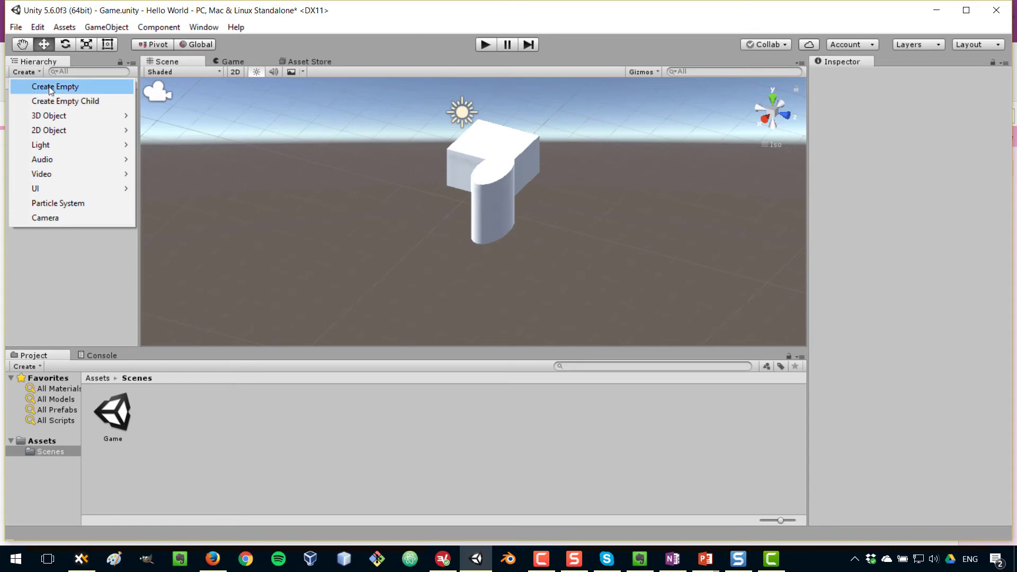
pyautogui.click(53, 263)
pyautogui.rightClick(59, 186)
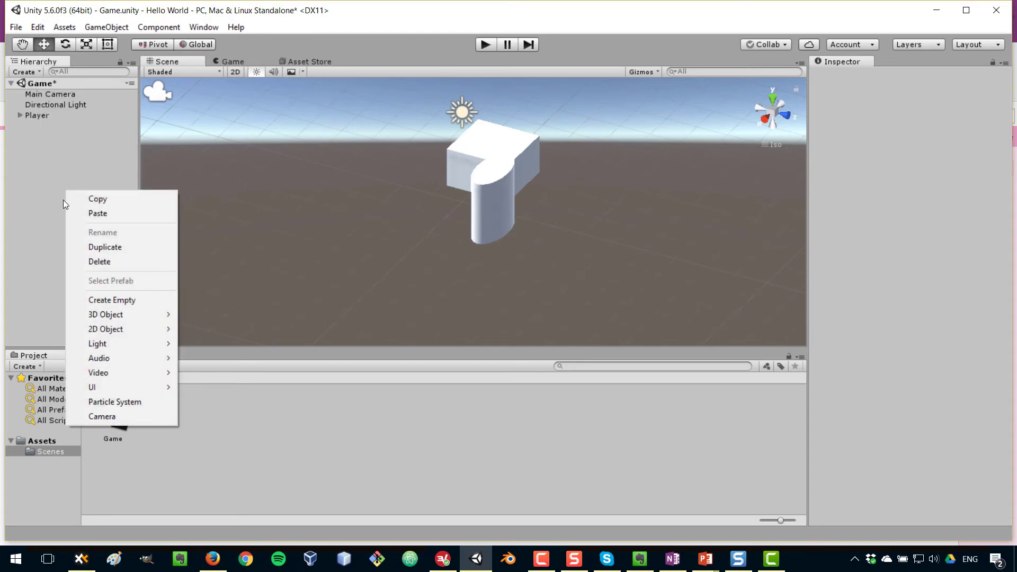
pyautogui.click(113, 300)
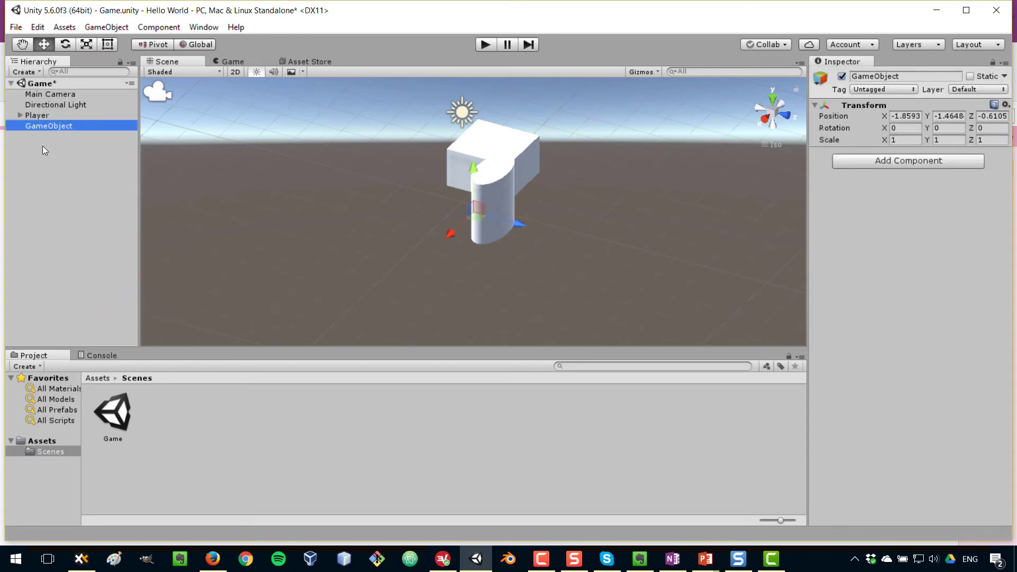
pyautogui.write('Envi')
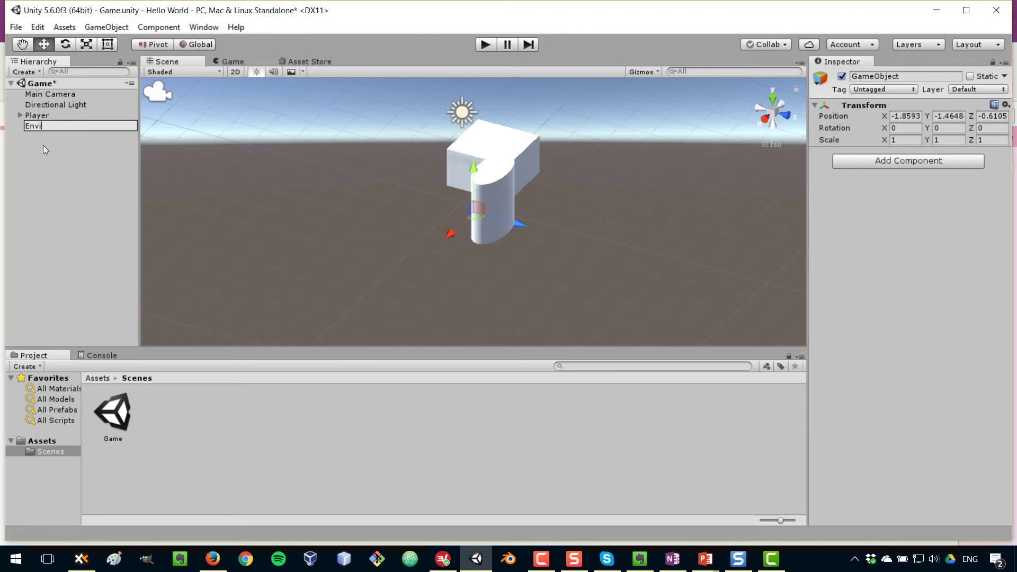
pyautogui.write('ronment')
pyautogui.press('Return')
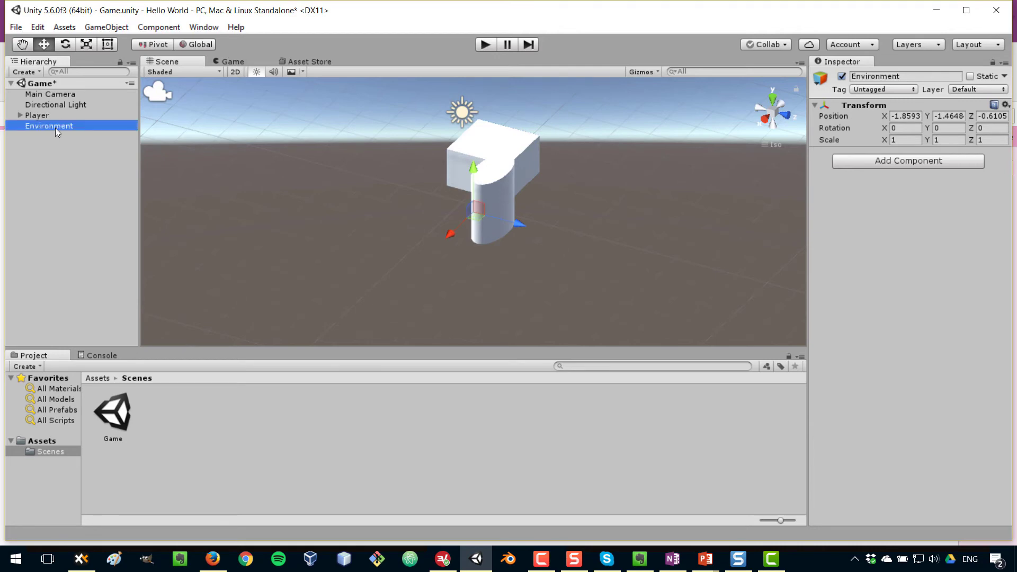
# Add a cube as a child of the Environment object and bring up the 3D object choices for another child.
pyautogui.rightClick(55, 127)
pyautogui.moveTo(96, 252)
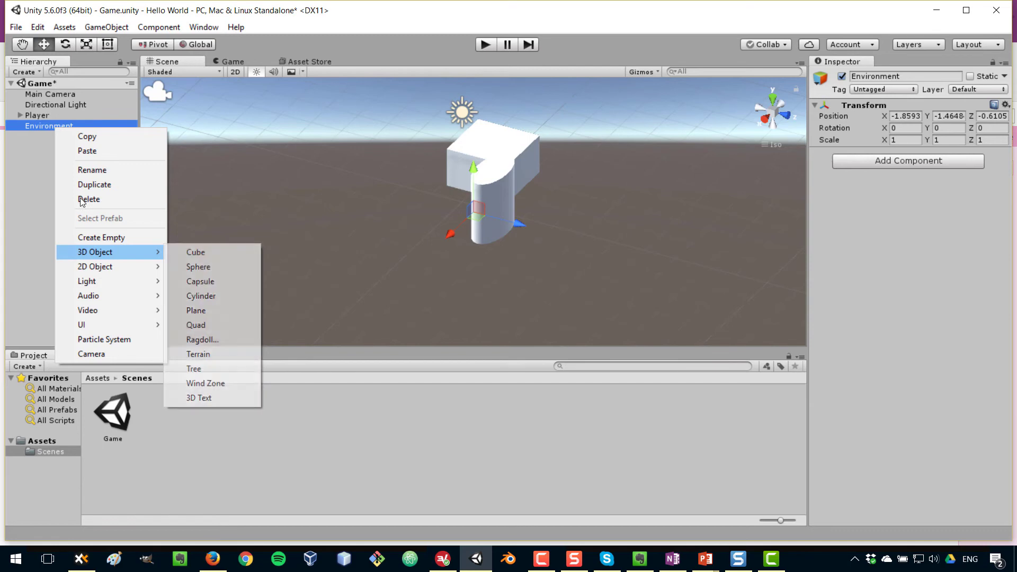
pyautogui.click(208, 253)
pyautogui.rightClick(55, 126)
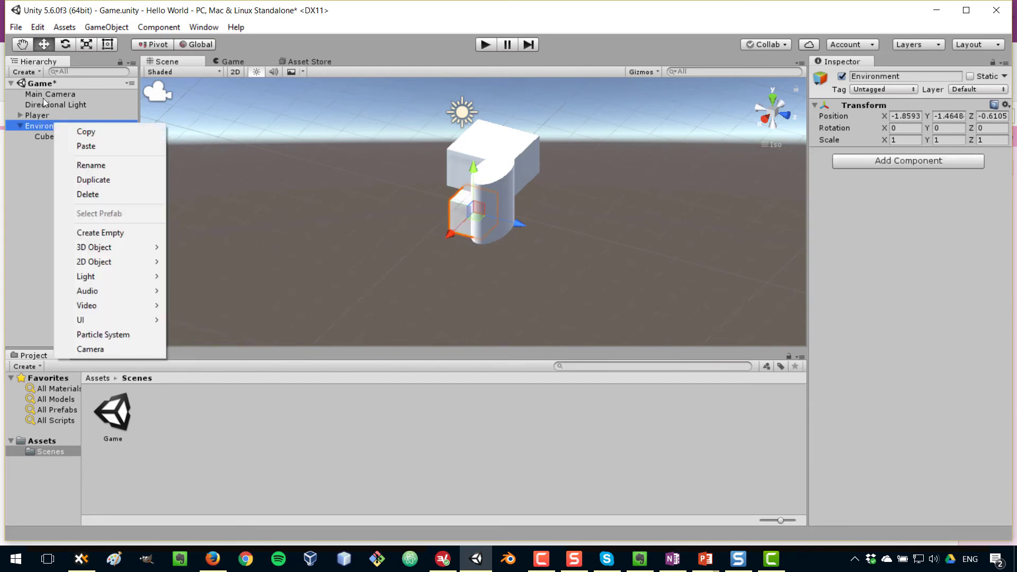
pyautogui.click(26, 127)
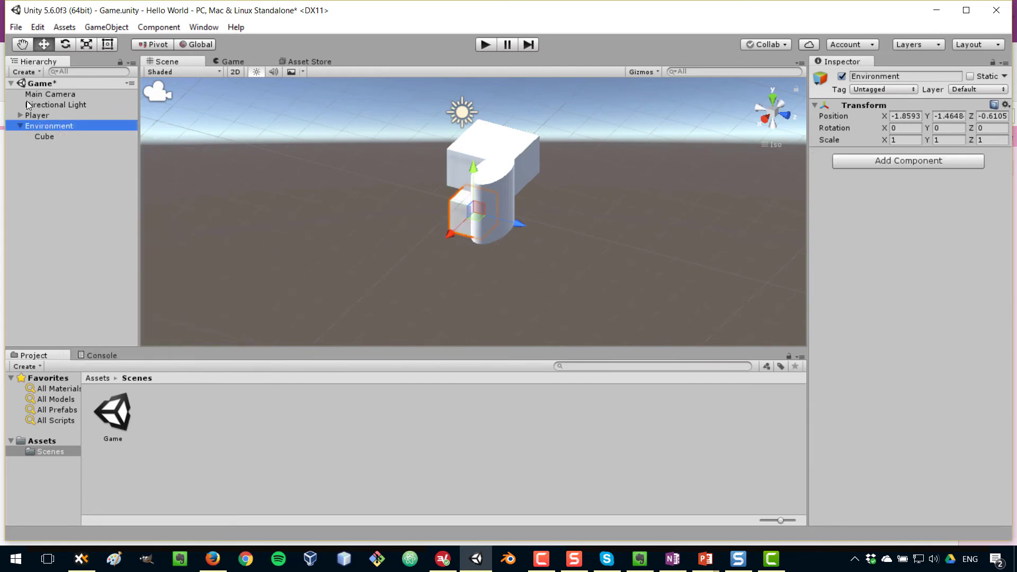
pyautogui.rightClick(34, 126)
pyautogui.moveTo(101, 254)
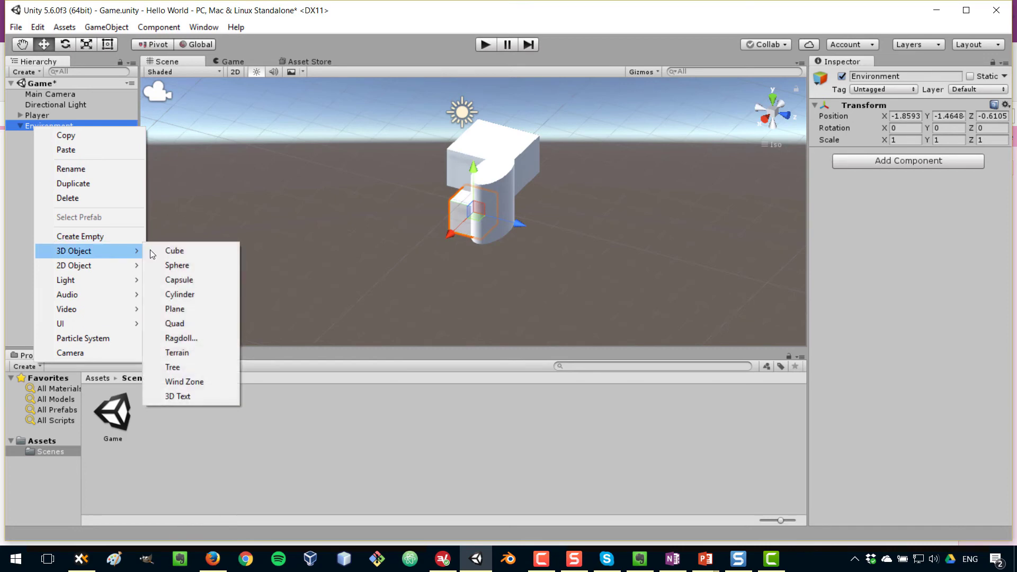
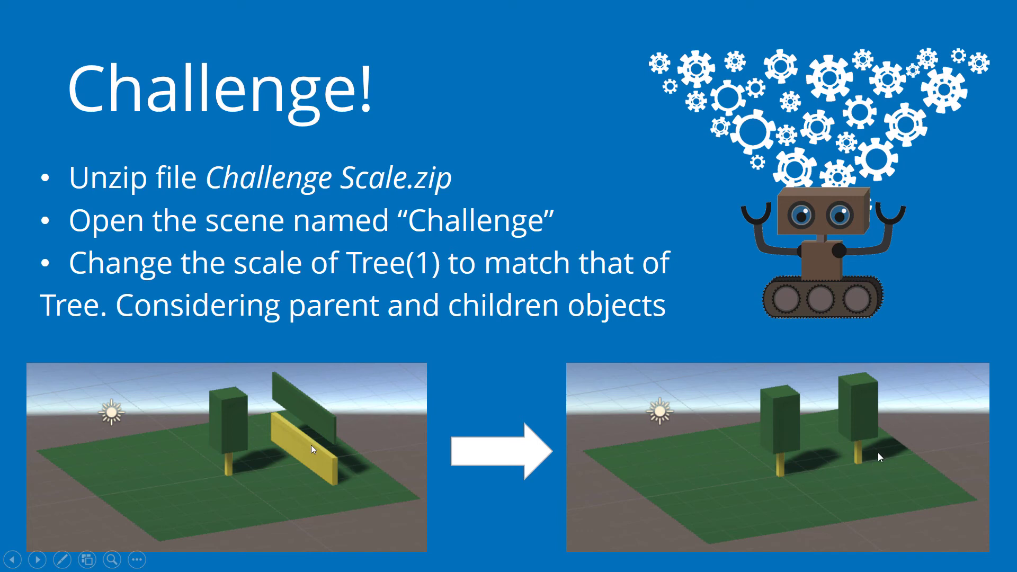
# Switch to the XYplorer window showing the Scenes folder of the Challenge Scale project.
pyautogui.hotkey('alt', 'Tab')
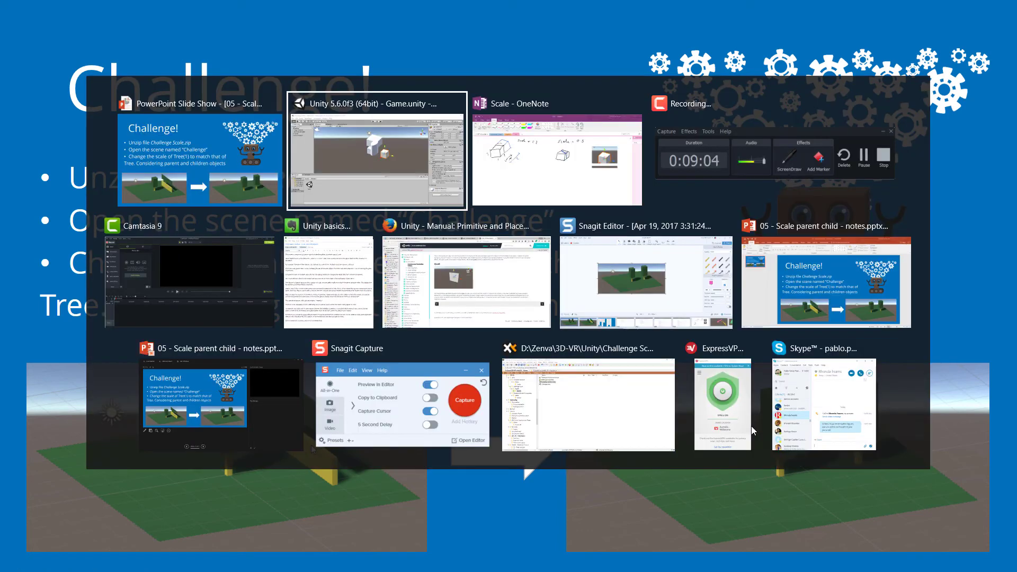
pyautogui.hotkey('alt', 'Tab')
pyautogui.hotkey('alt', 'Tab')
pyautogui.hotkey('alt', 'Tab')
pyautogui.hotkey('alt', 'Tab')
pyautogui.hotkey('alt', 'Tab')
pyautogui.hotkey('alt', 'Tab')
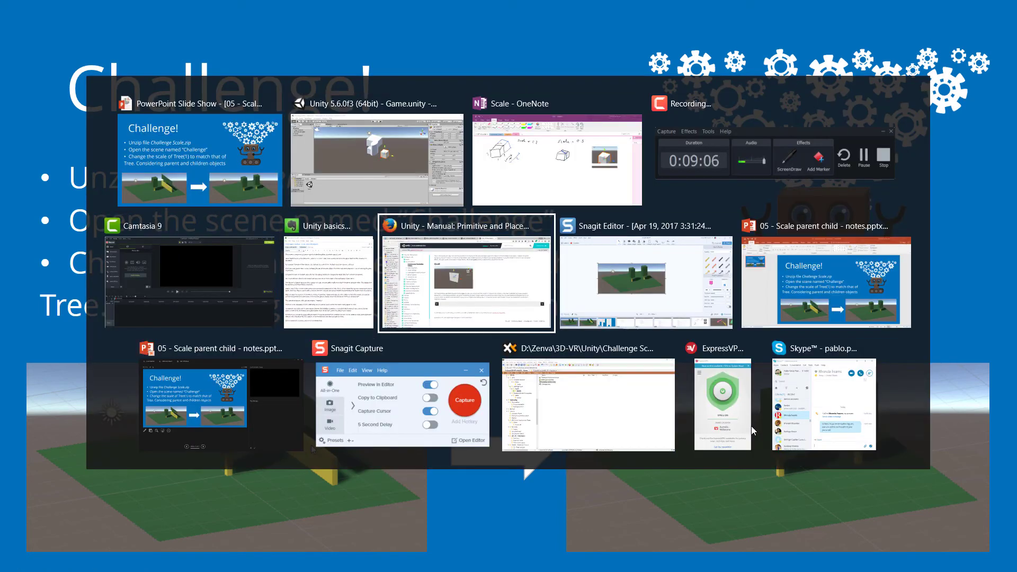
pyautogui.hotkey('alt', 'Tab')
pyautogui.hotkey('alt', 'Tab')
pyautogui.hotkey('alt', 'Tab')
pyautogui.hotkey('alt', 'Tab')
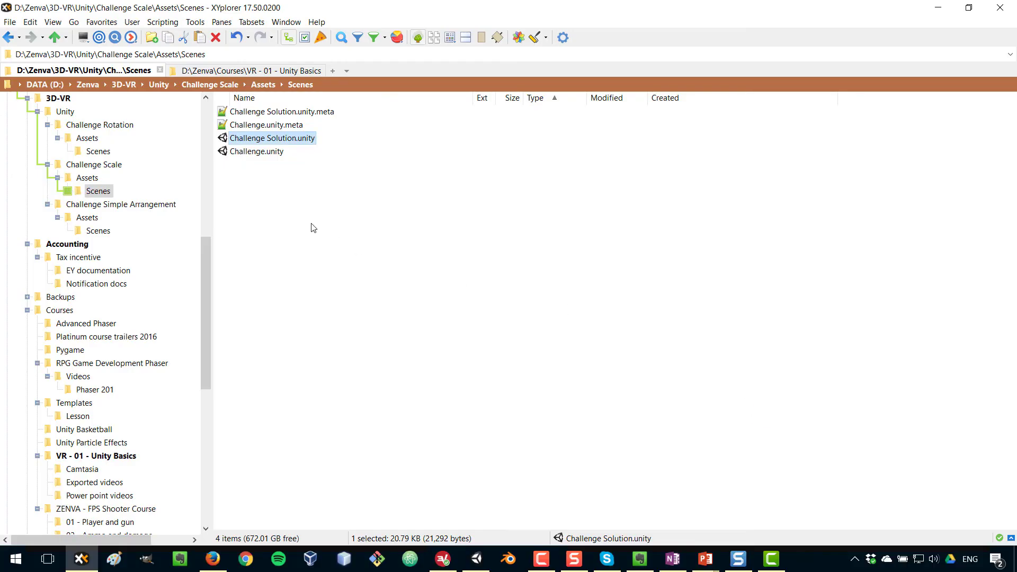
# Open the Challenge.unity scene in its Challenge Scale project in Unity, discarding the unsaved changes to the Game scene.
pyautogui.doubleClick(268, 152)
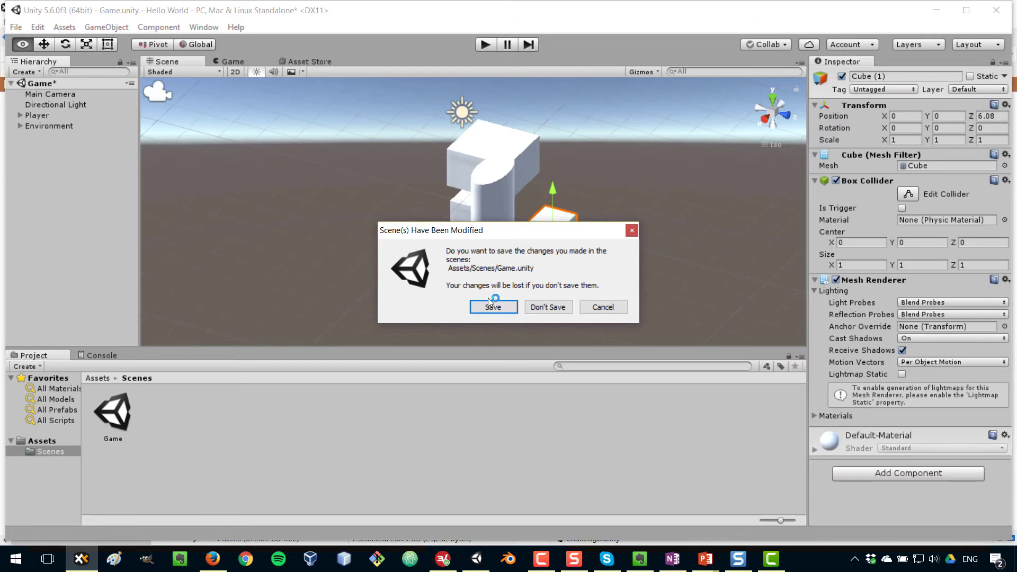
pyautogui.click(549, 307)
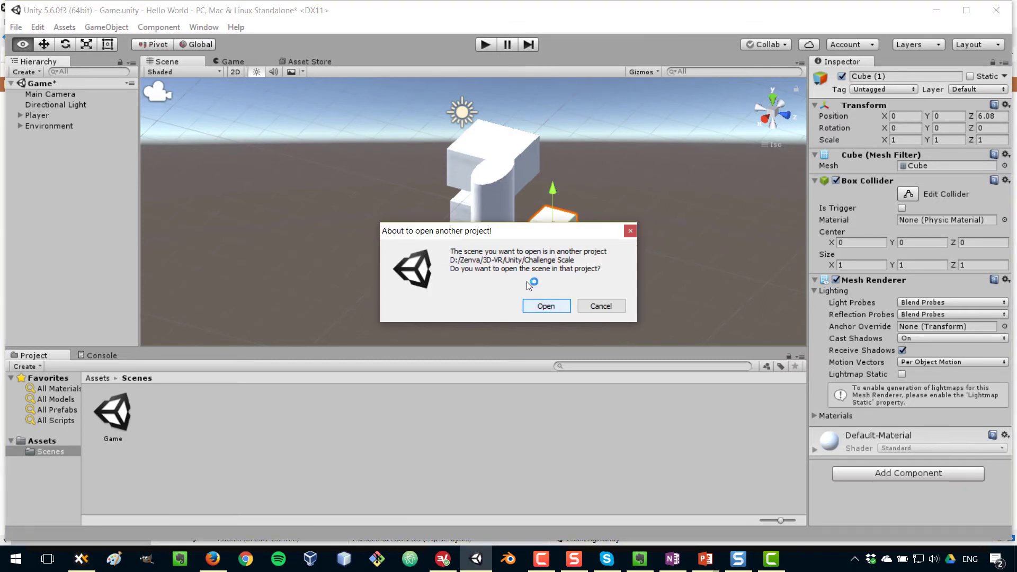
pyautogui.click(548, 307)
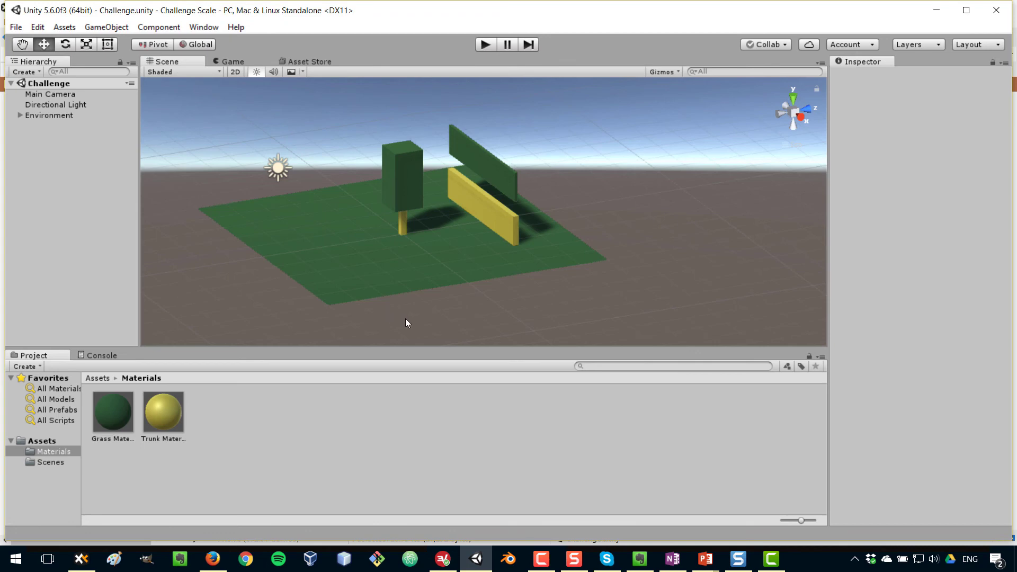
# Expand the Environment object and inspect its Ground, Tree and Tree (1) children.
pyautogui.click(51, 115)
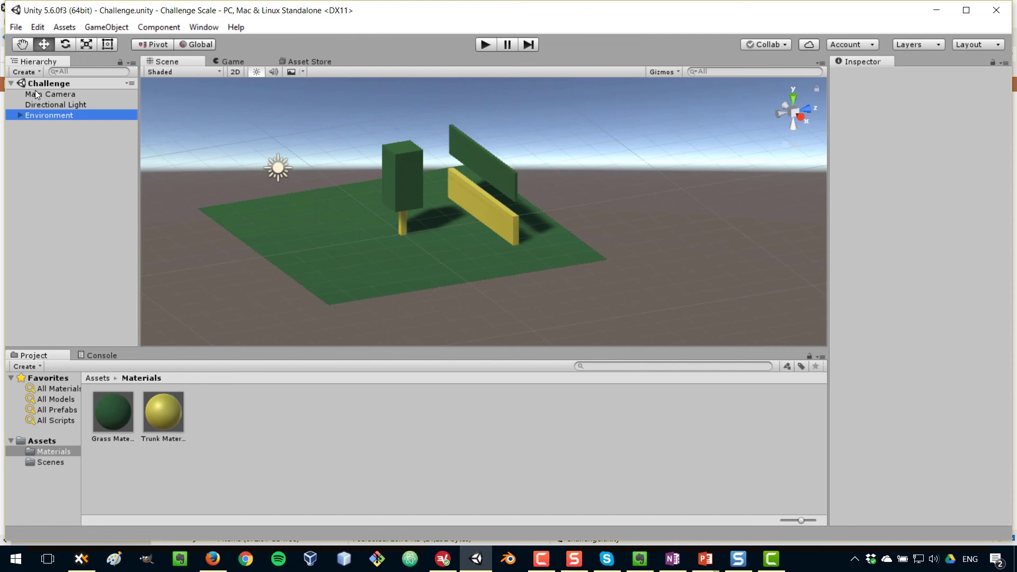
pyautogui.click(20, 115)
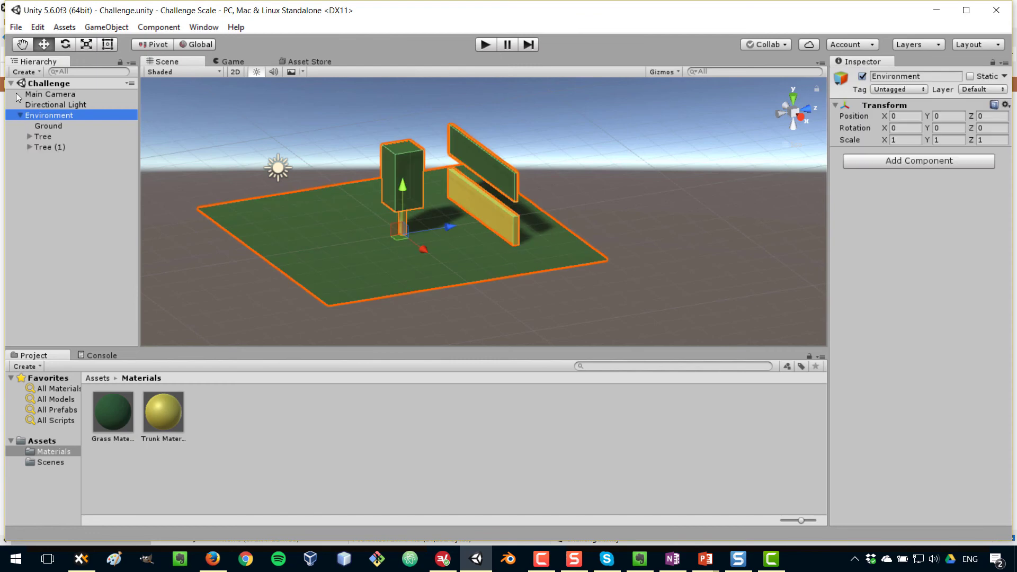
pyautogui.click(53, 126)
pyautogui.click(48, 138)
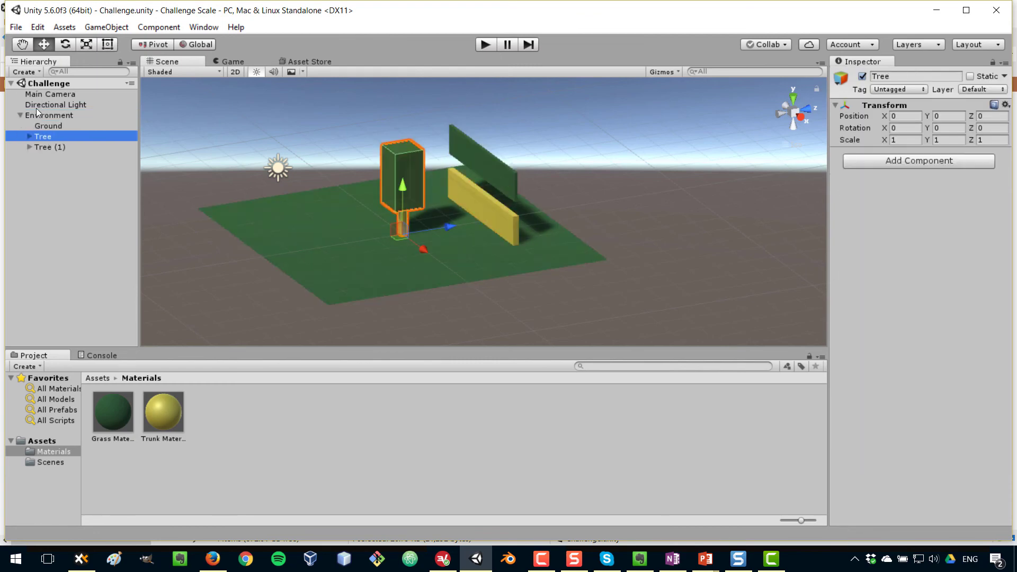
pyautogui.click(50, 149)
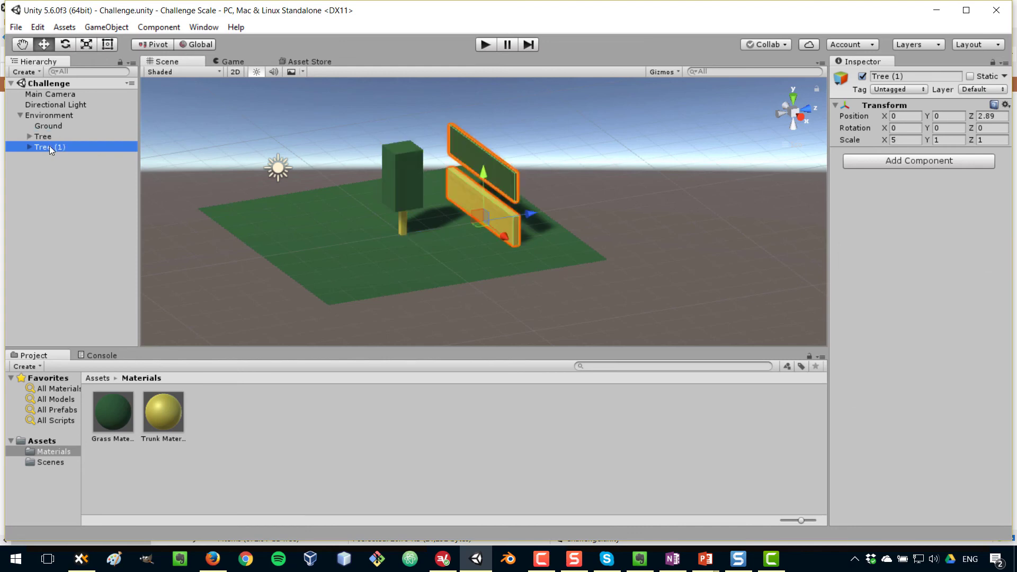
# Compare the transforms of Tree and Tree (1), and set the X scale of Tree (1) to 1.
pyautogui.click(44, 137)
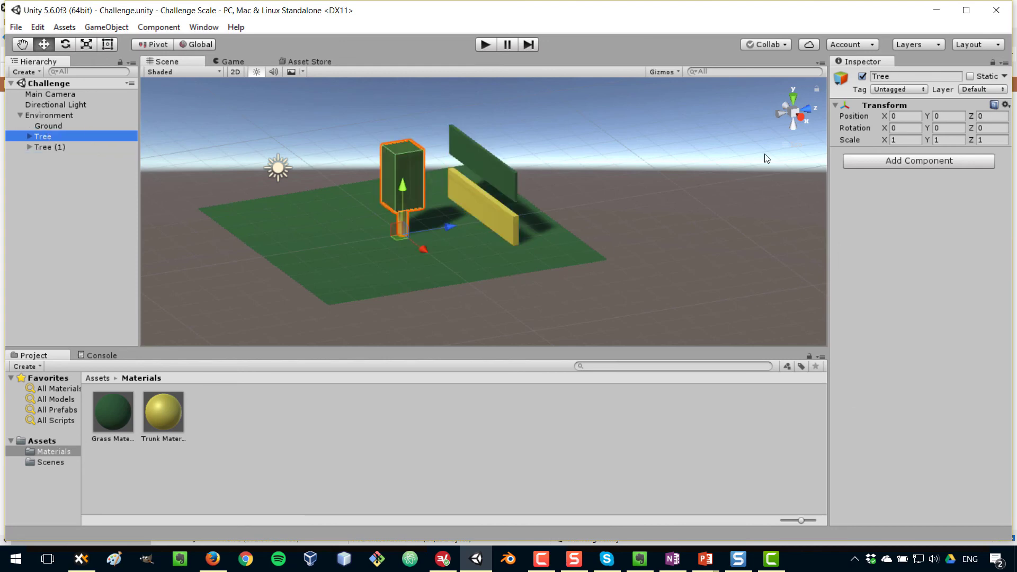
pyautogui.click(50, 145)
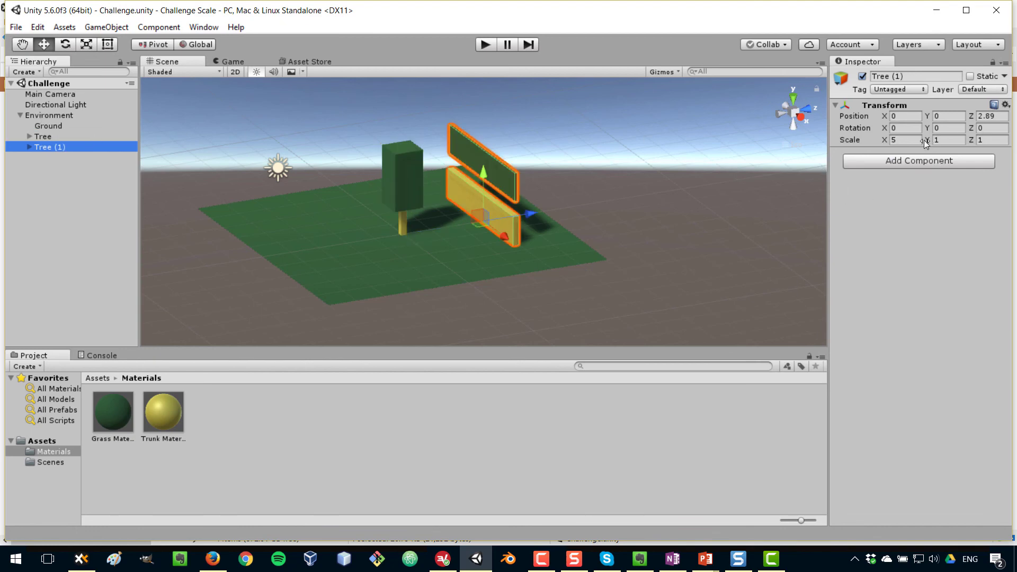
pyautogui.click(907, 140)
pyautogui.write('1')
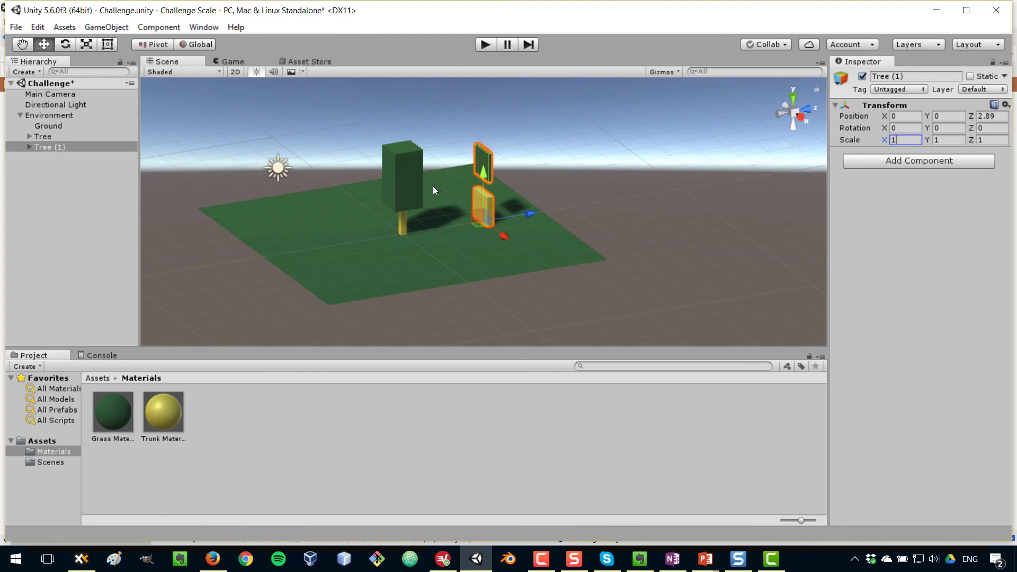
# Expand both trees, compare their trunks, and set the X scale of the Trunk under Tree (1) to 0.2.
pyautogui.click(29, 136)
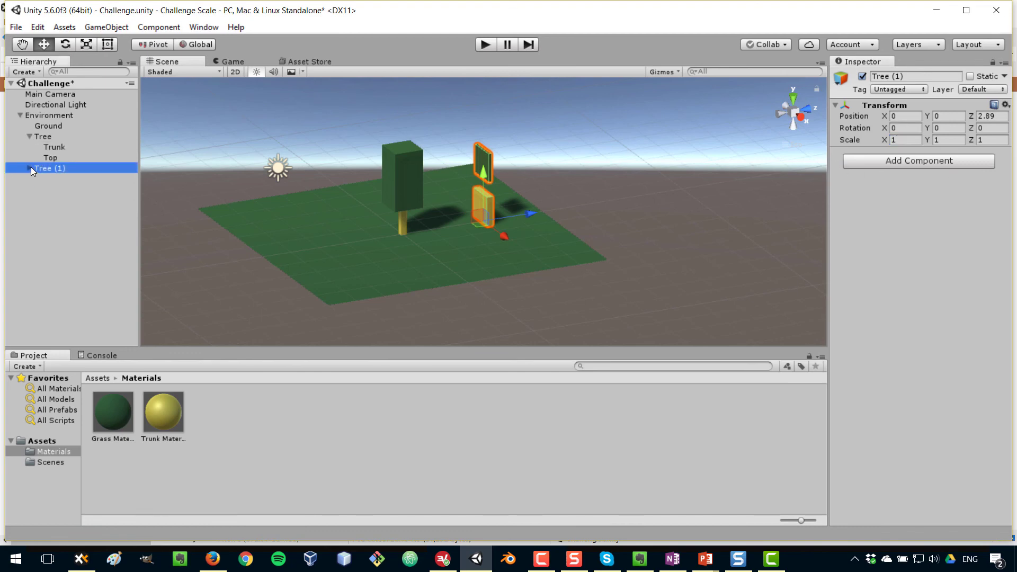
pyautogui.click(54, 147)
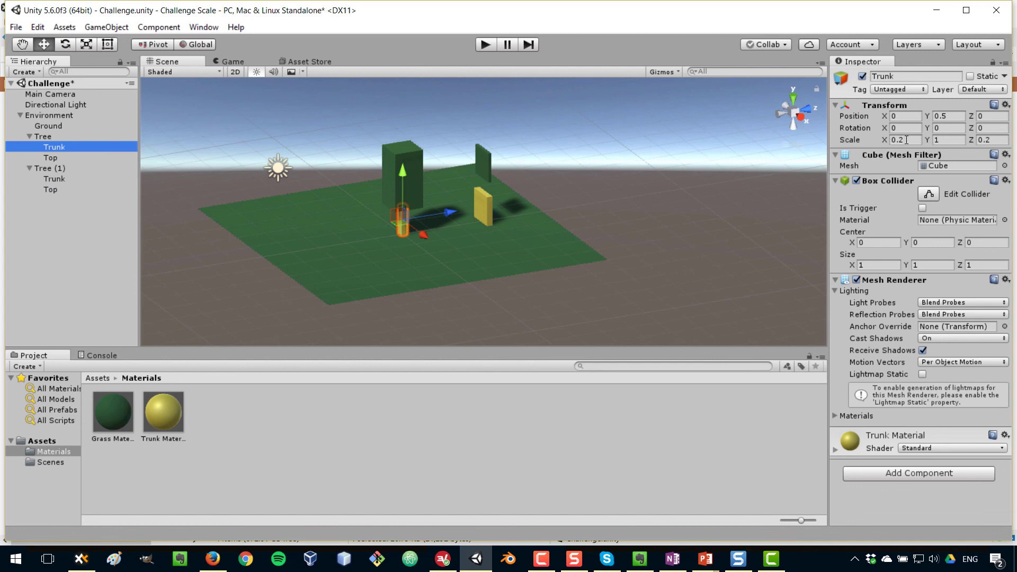
pyautogui.click(53, 179)
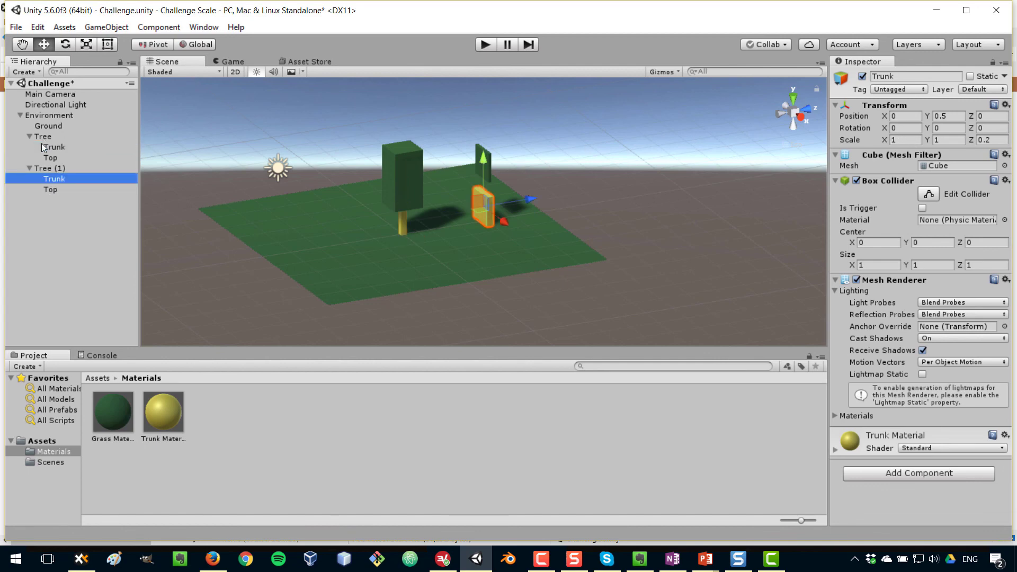
pyautogui.click(905, 140)
pyautogui.write('0.')
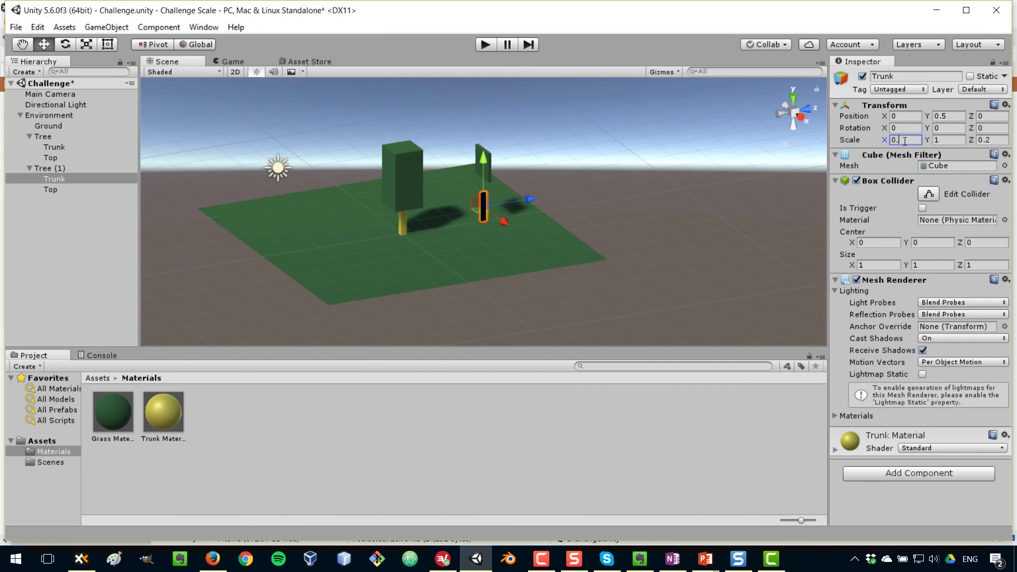
pyautogui.write('2')
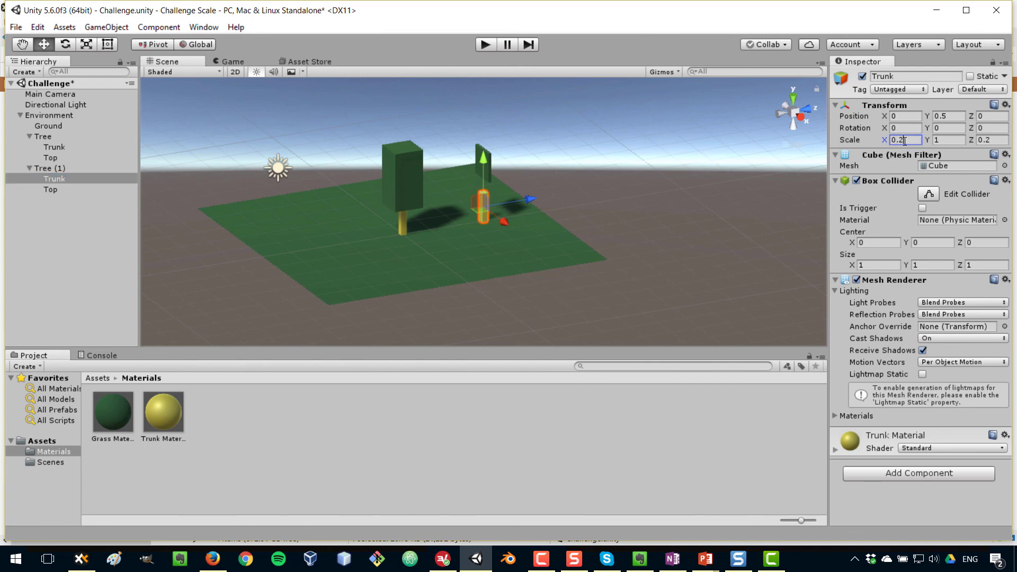
# Using the first tree's Top as reference, set the Top under Tree (1) to Y scale 2 and Z scale 1, then clear the selection.
pyautogui.click(56, 158)
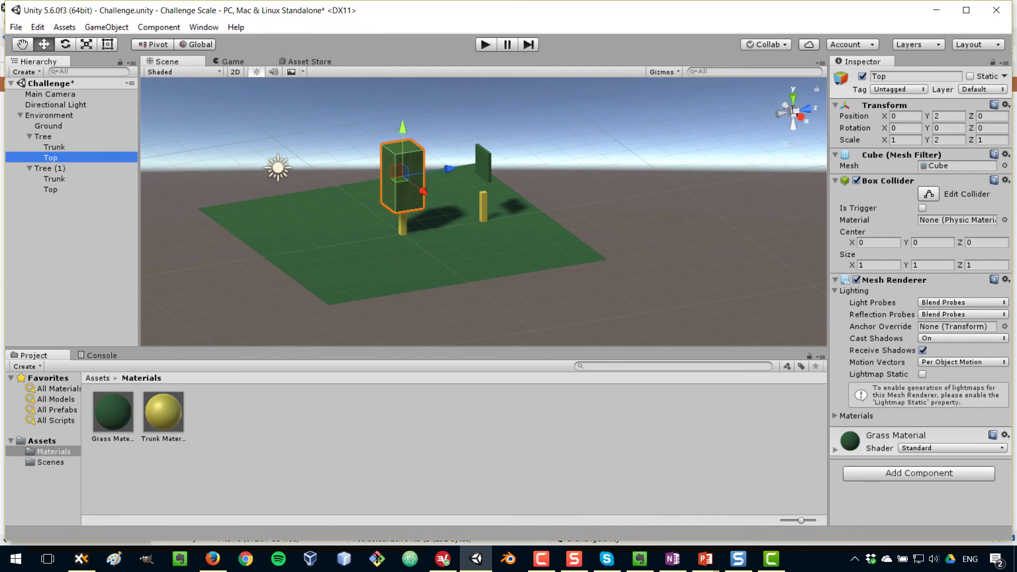
pyautogui.click(992, 140)
pyautogui.click(50, 186)
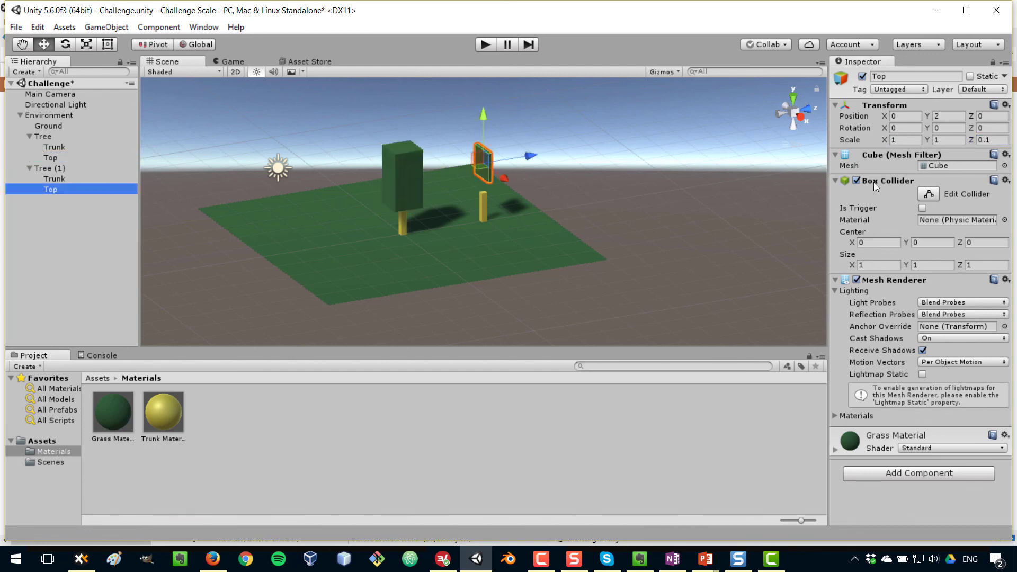
pyautogui.click(947, 139)
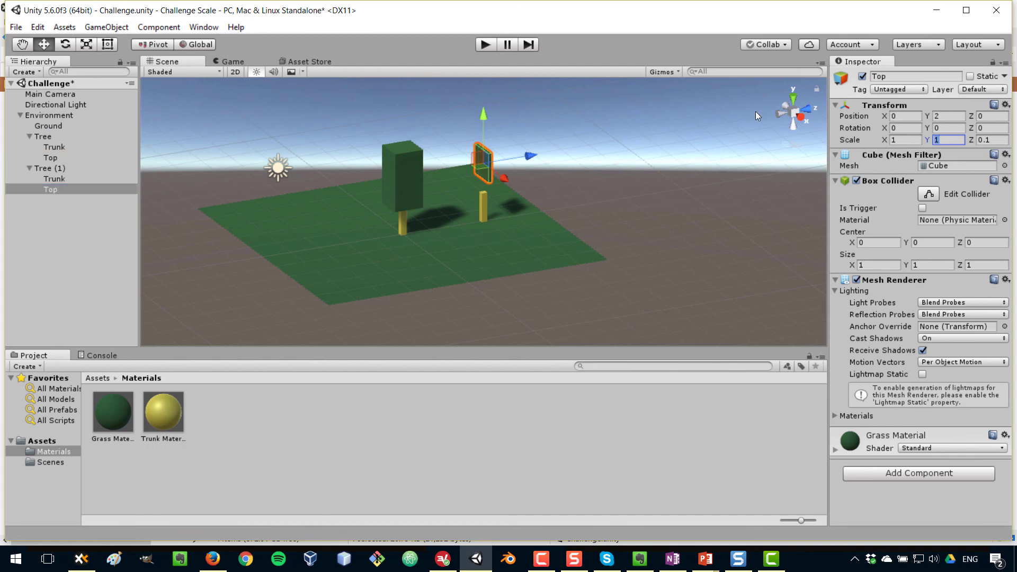
pyautogui.write('2f')
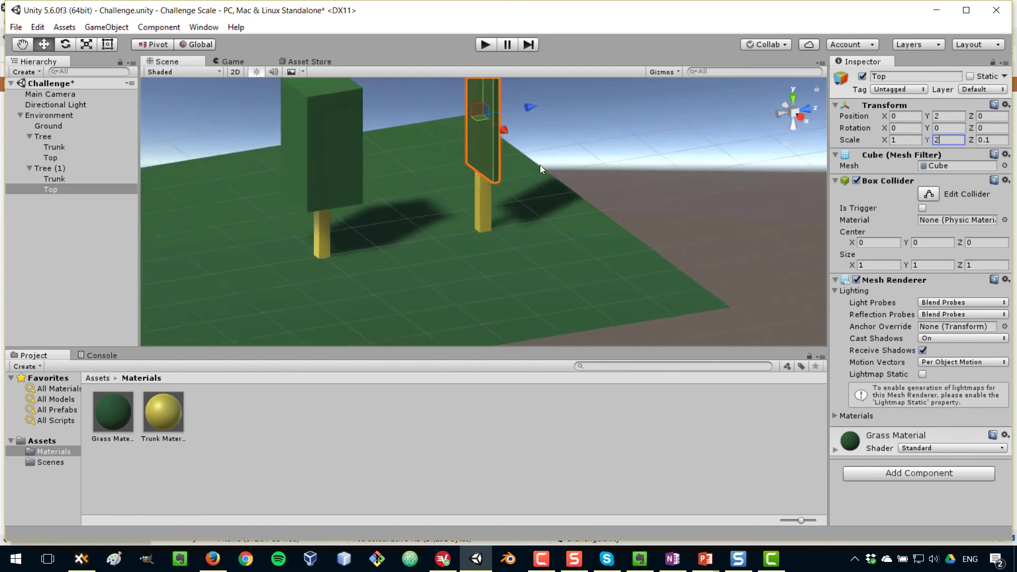
pyautogui.click(993, 140)
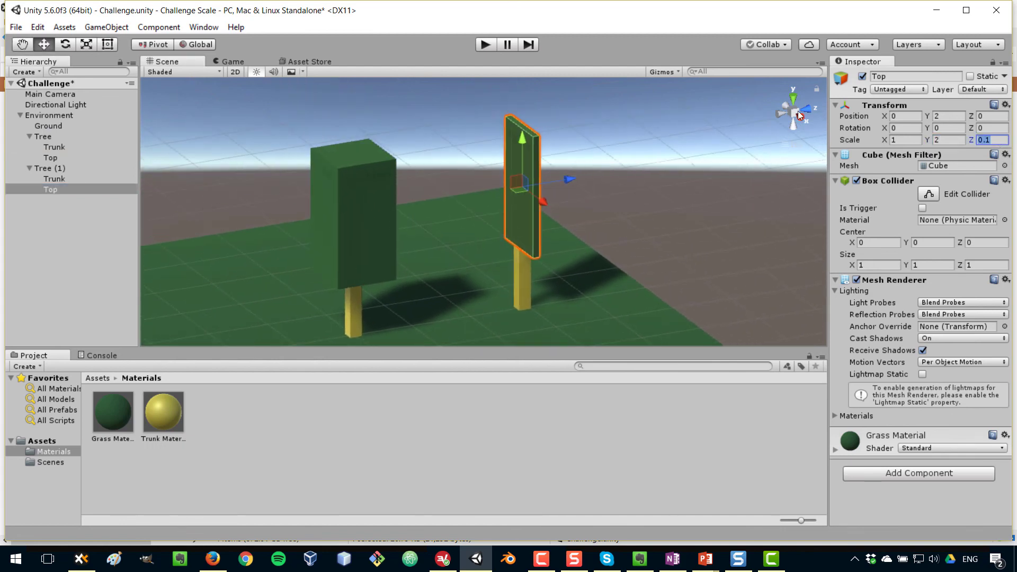
pyautogui.write('1')
pyautogui.click(721, 265)
pyautogui.keyDown('alt'); pyautogui.moveTo(722, 265); pyautogui.dragTo(527, 236); pyautogui.keyUp('alt')
pyautogui.moveTo(409, 205); pyautogui.dragTo(589, 234)
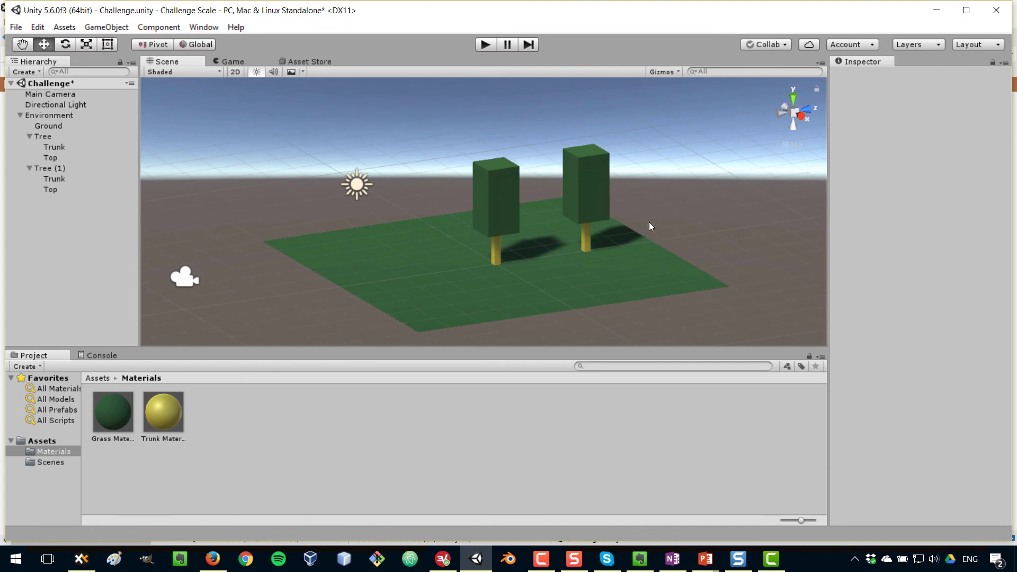